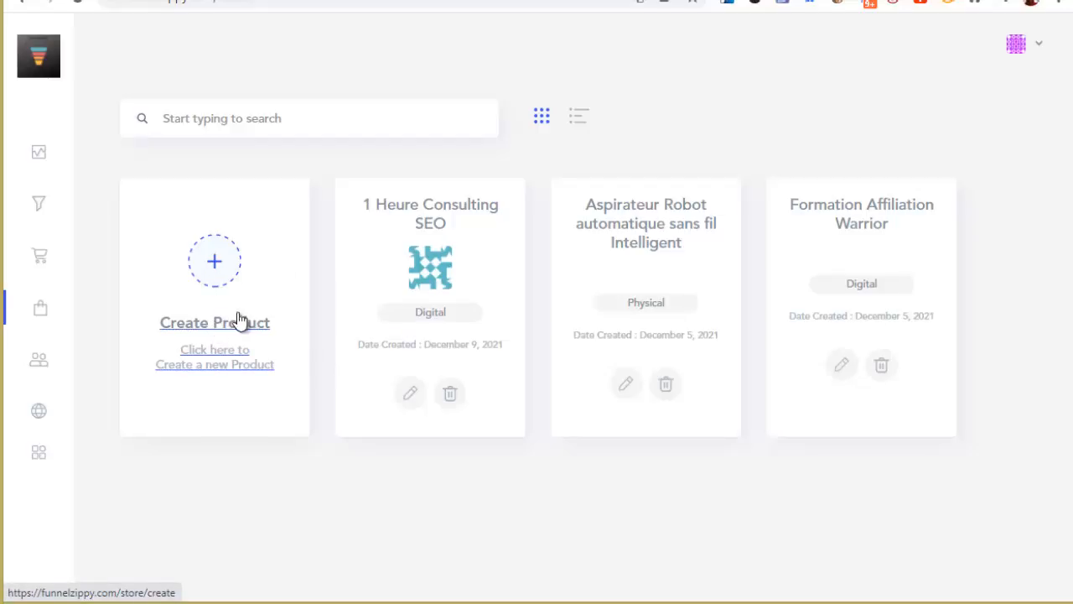
Open the 1 Heure Consulting SEO product for editing and examine its type, name, owner and redirect URL
click(411, 401)
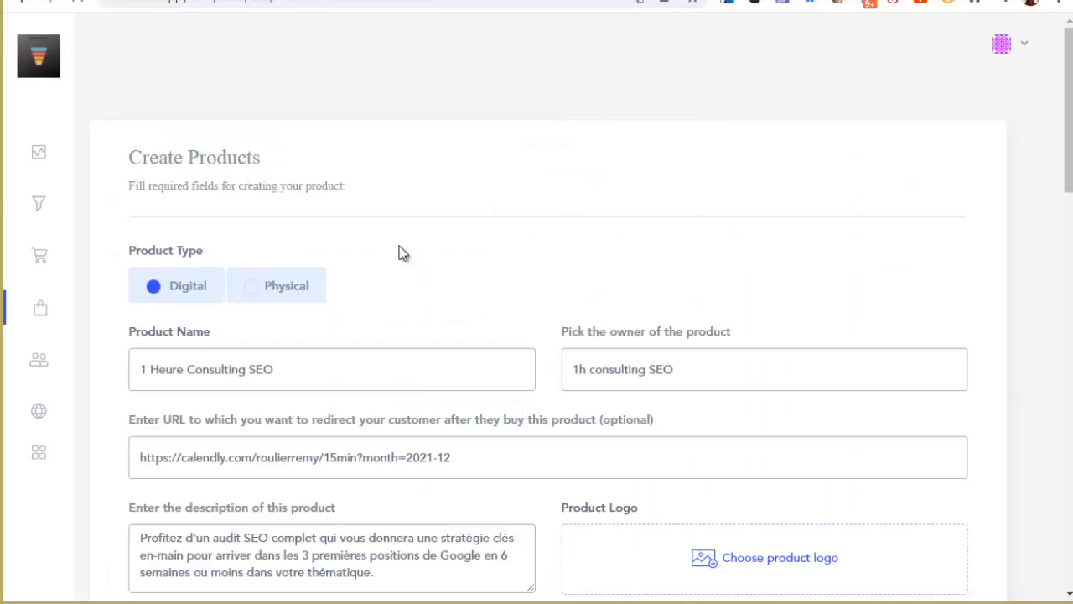
scroll(408, 247, down, 2)
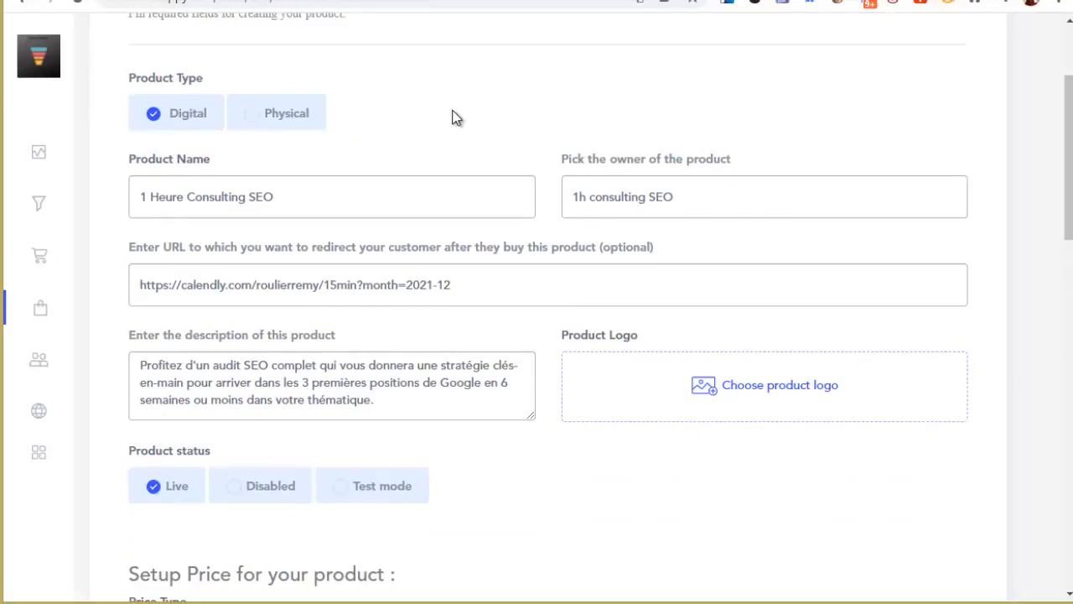
scroll(456, 125, up, 1)
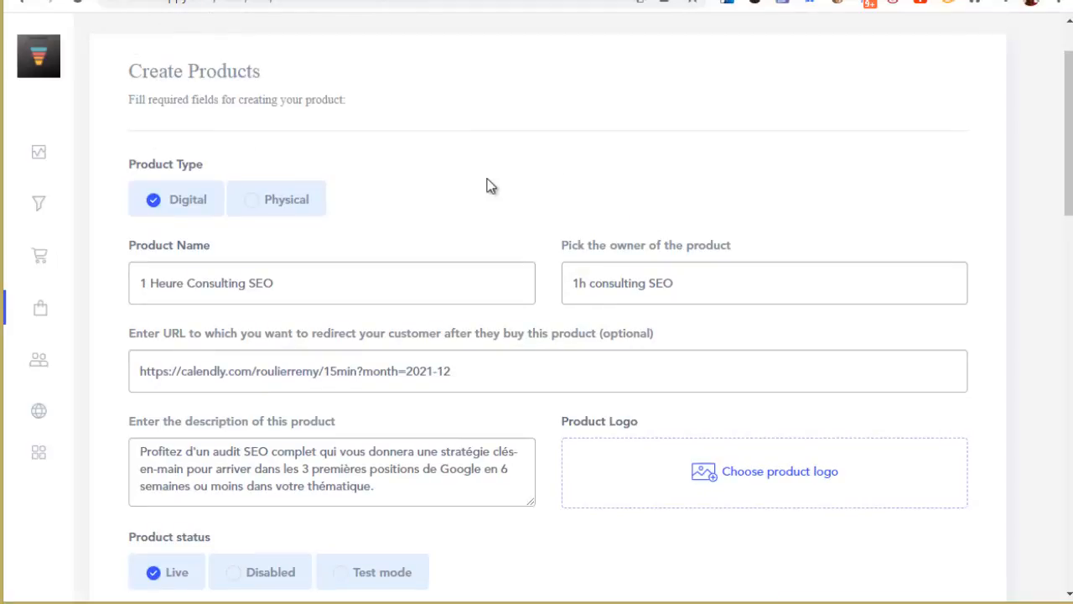
scroll(472, 178, down, 1)
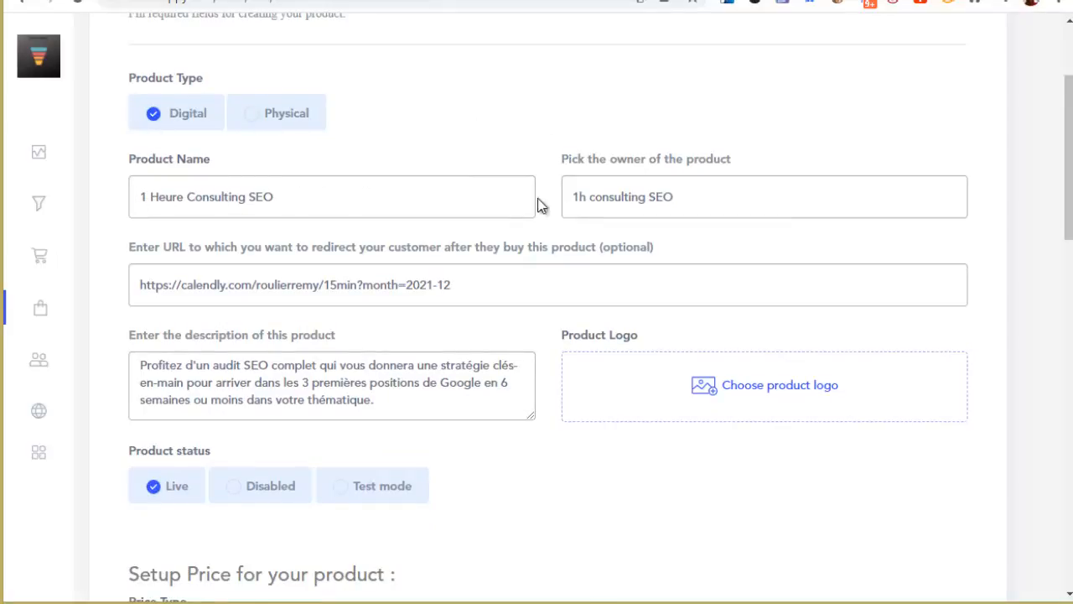
scroll(540, 206, down, 1)
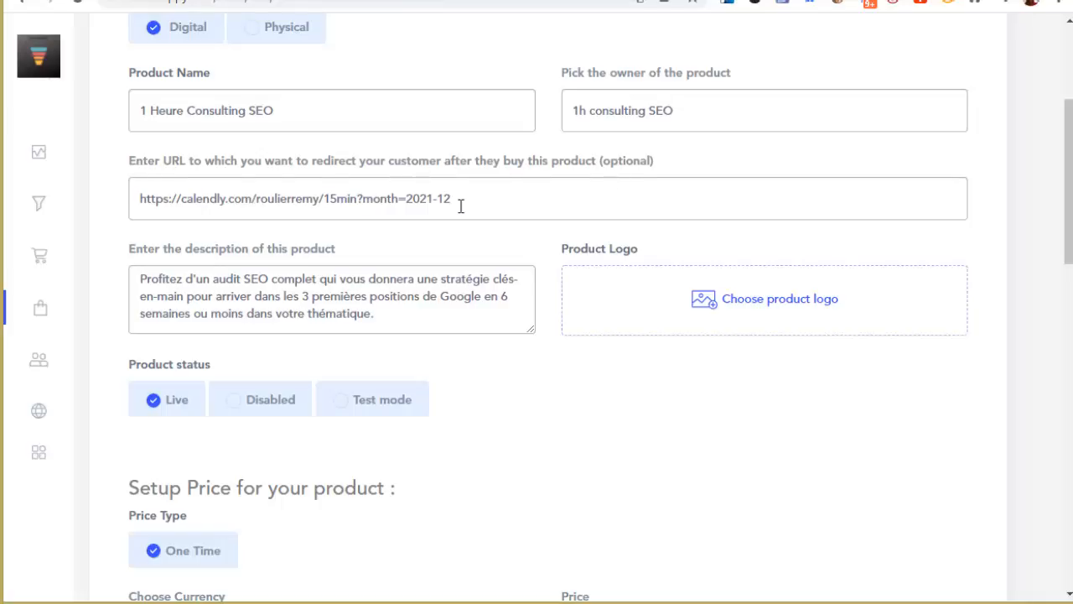
scroll(146, 206, up, 1)
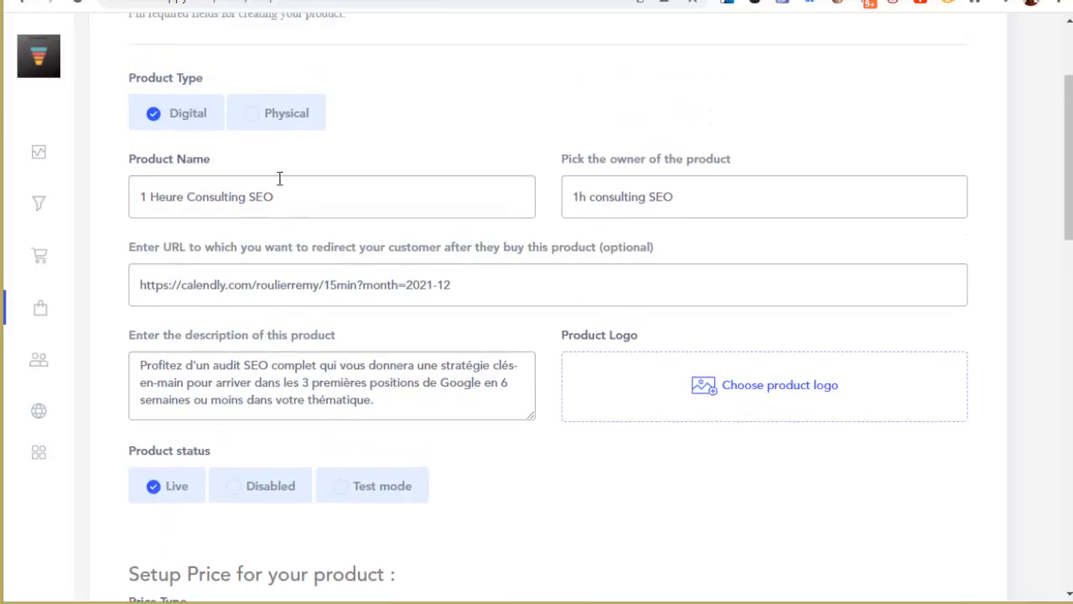
scroll(285, 197, down, 1)
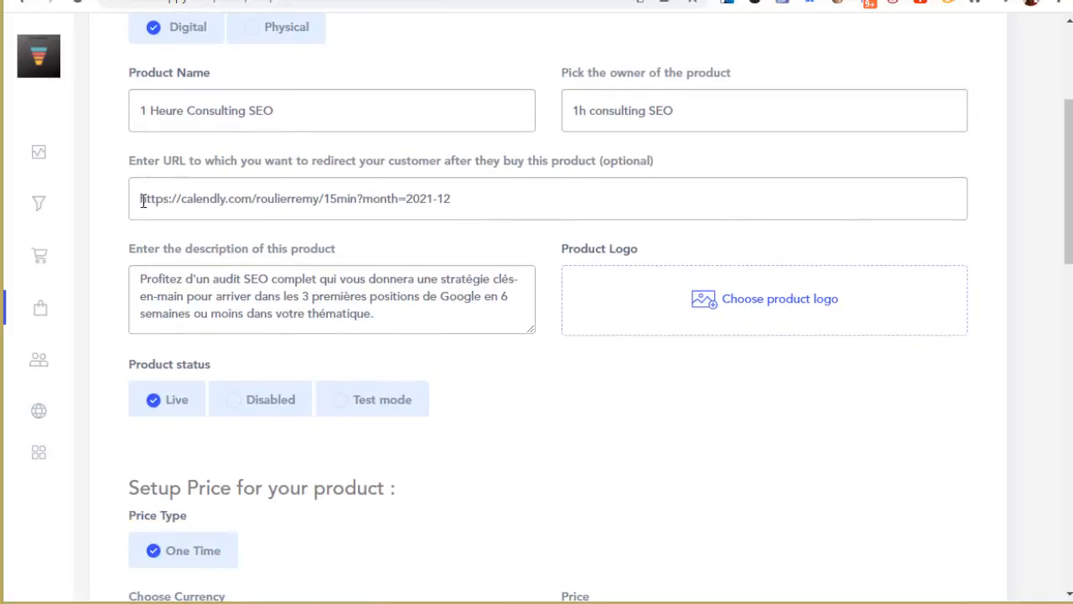
View the Calendly booking page that serves as the product's redirect target and return to the product form
click(403, 0)
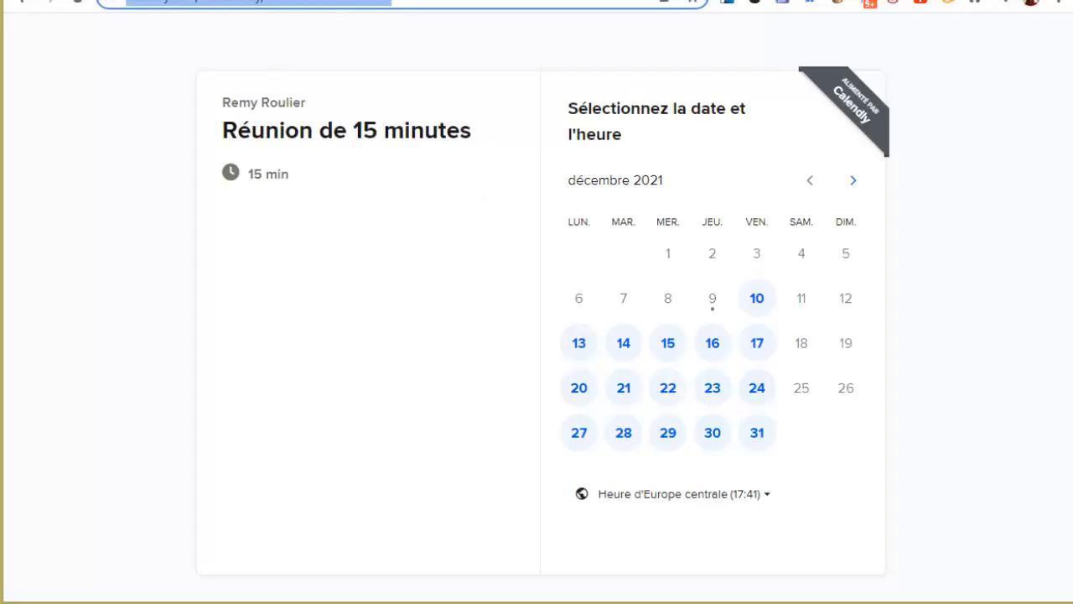
click(335, 0)
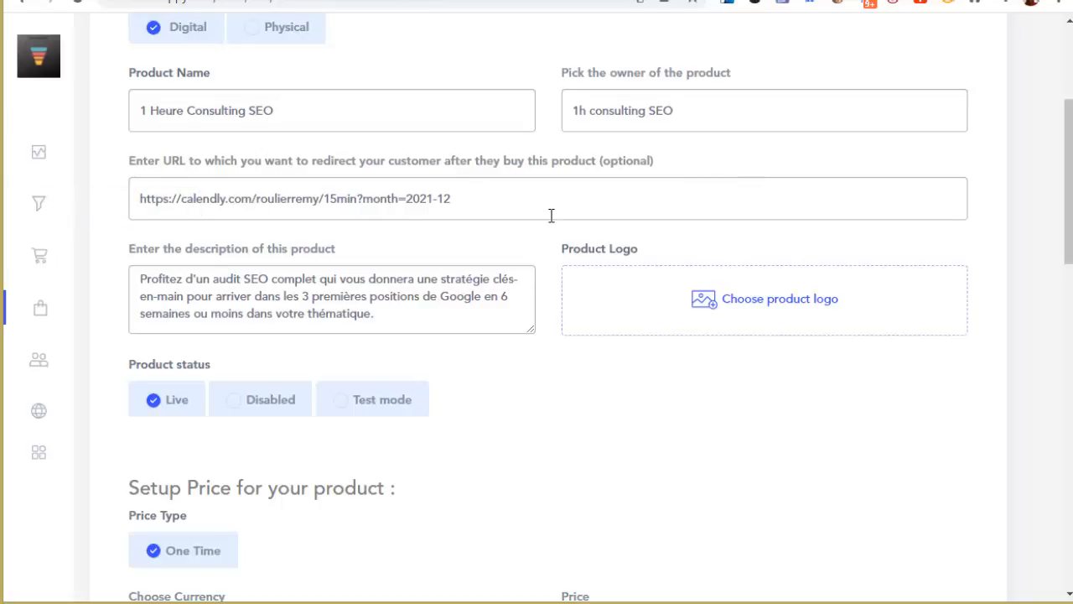
scroll(174, 294, up, 1)
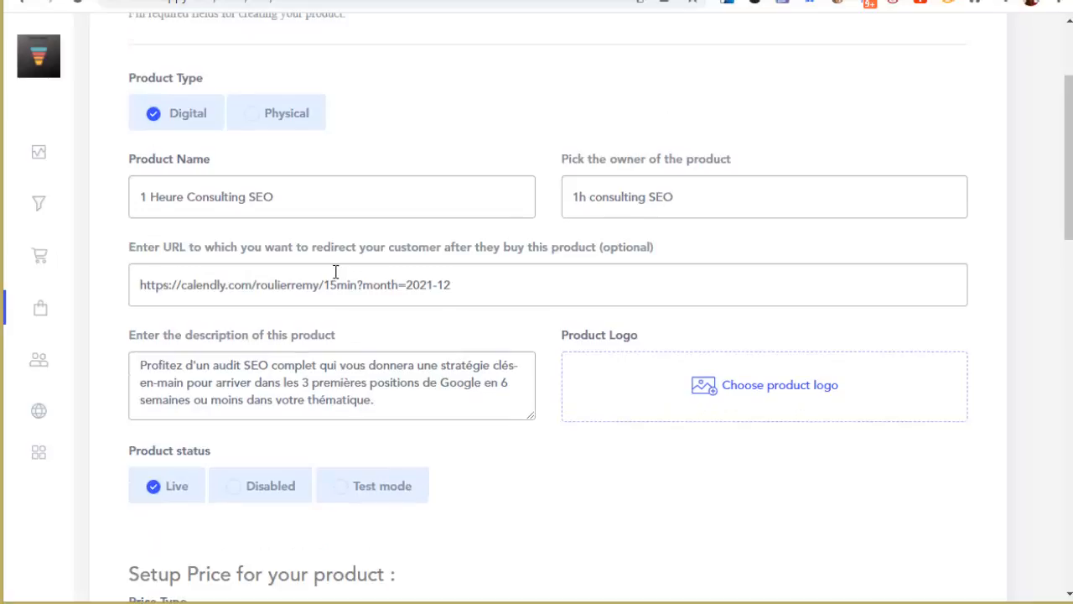
scroll(336, 273, down, 1)
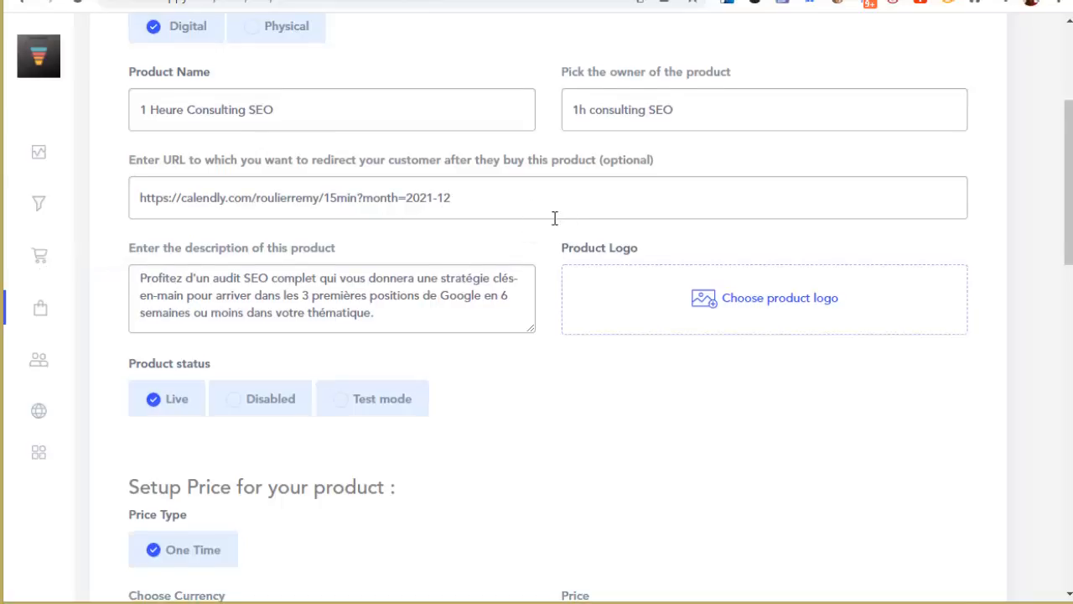
Examine the product's description, status, price, search engine listing, quote and checkout tracking code settings
scroll(555, 219, down, 1)
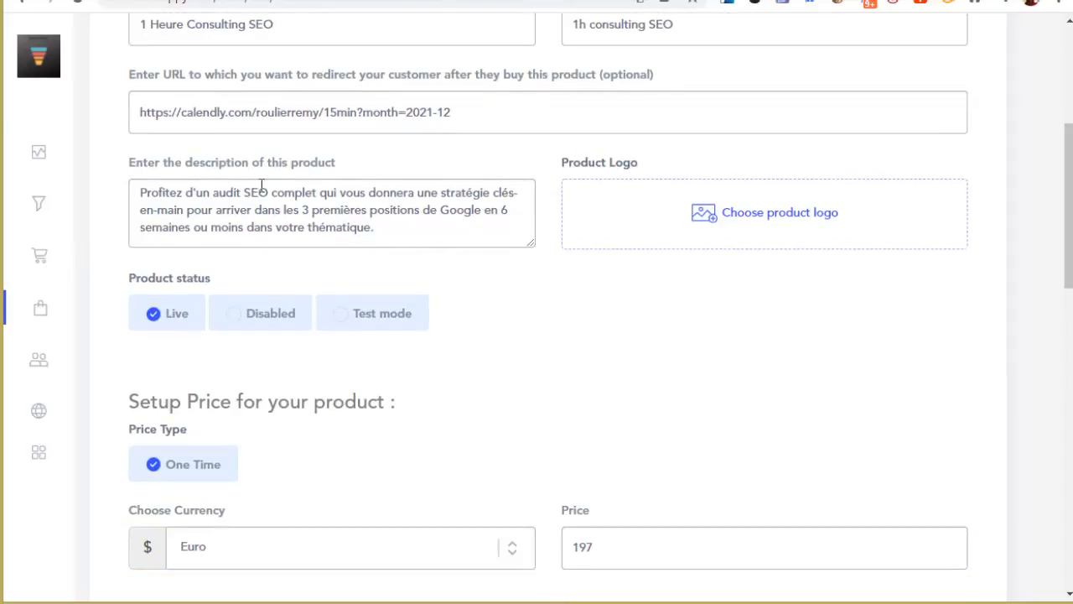
scroll(357, 232, down, 1)
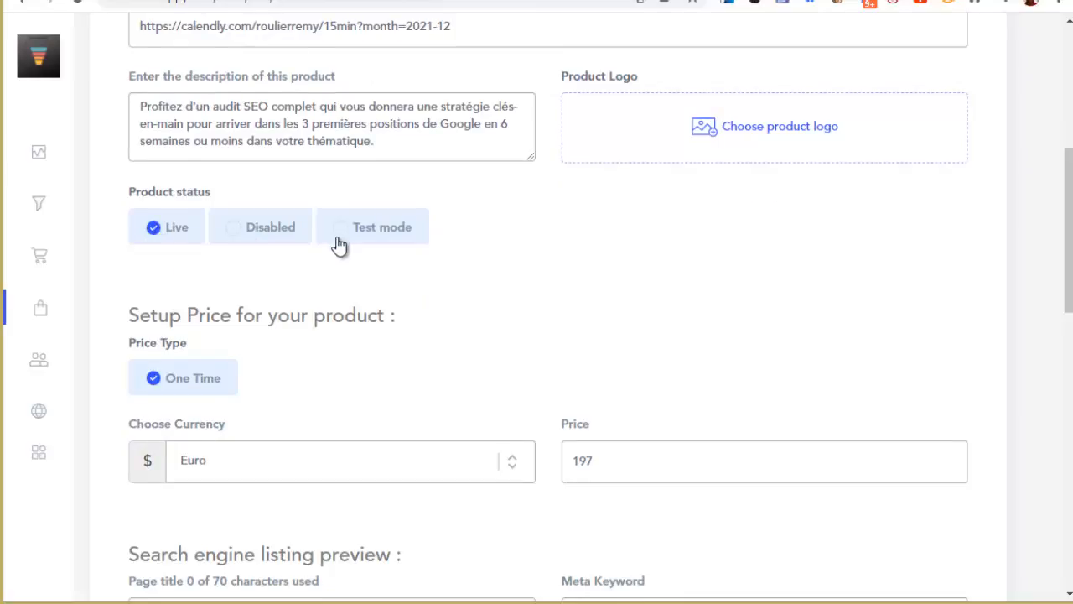
scroll(336, 243, down, 2)
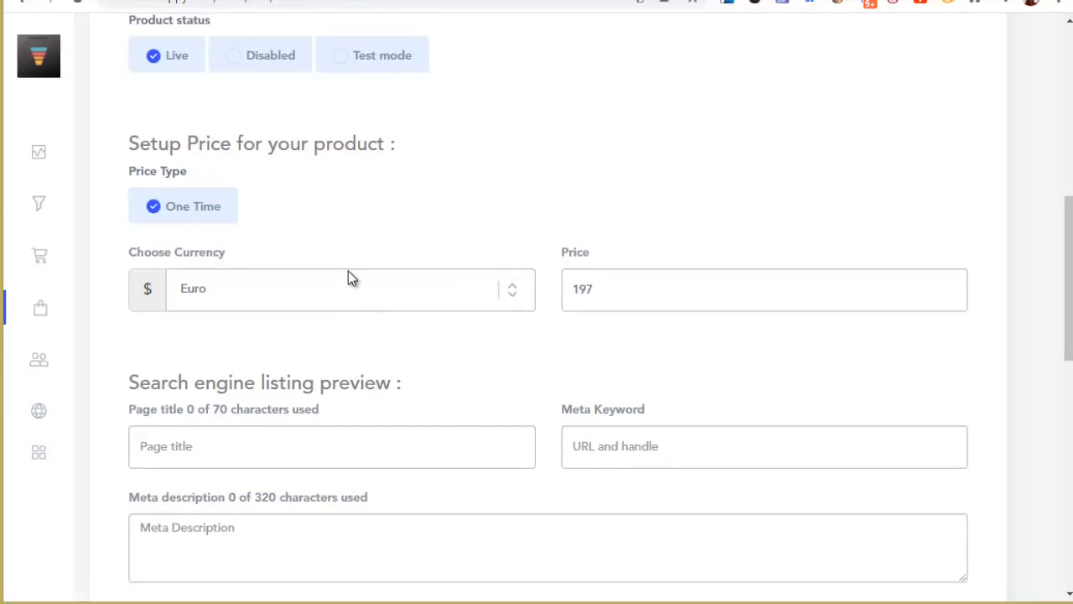
scroll(361, 269, up, 3)
scroll(385, 243, down, 6)
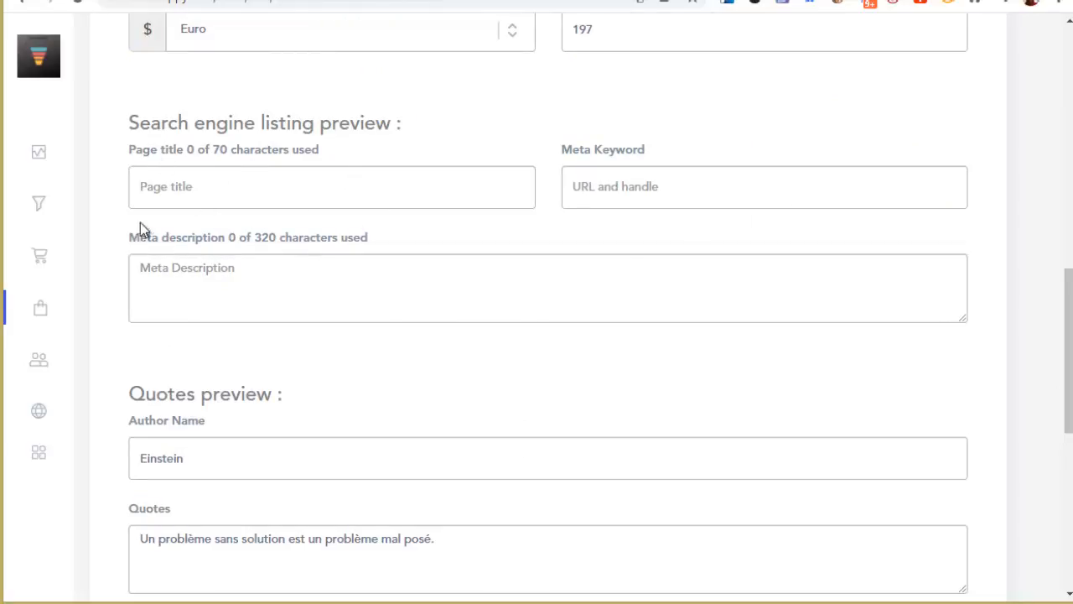
scroll(400, 266, down, 3)
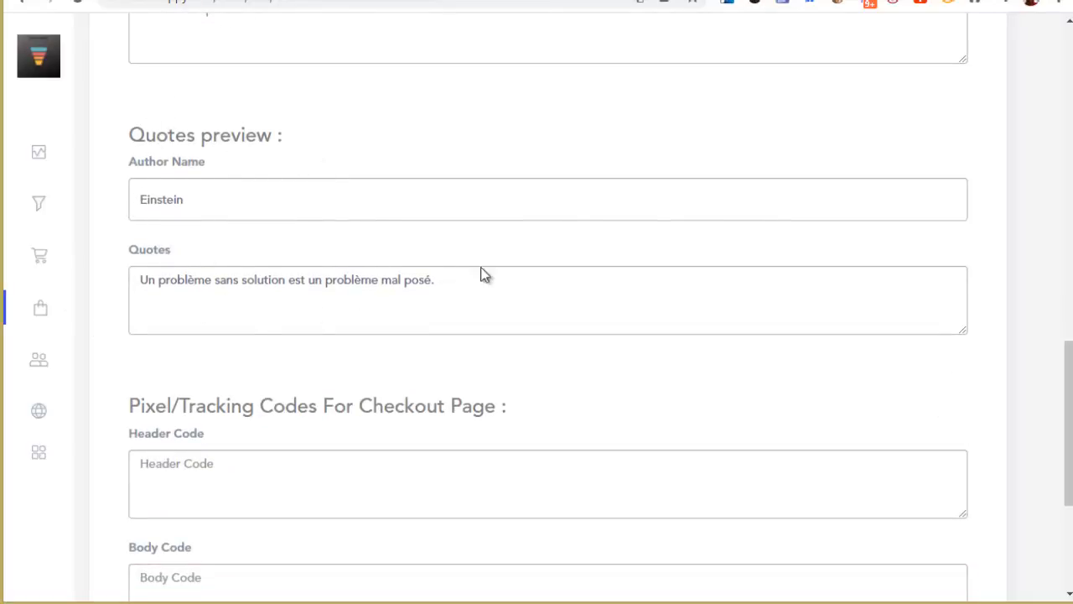
scroll(503, 278, down, 2)
scroll(531, 283, down, 1)
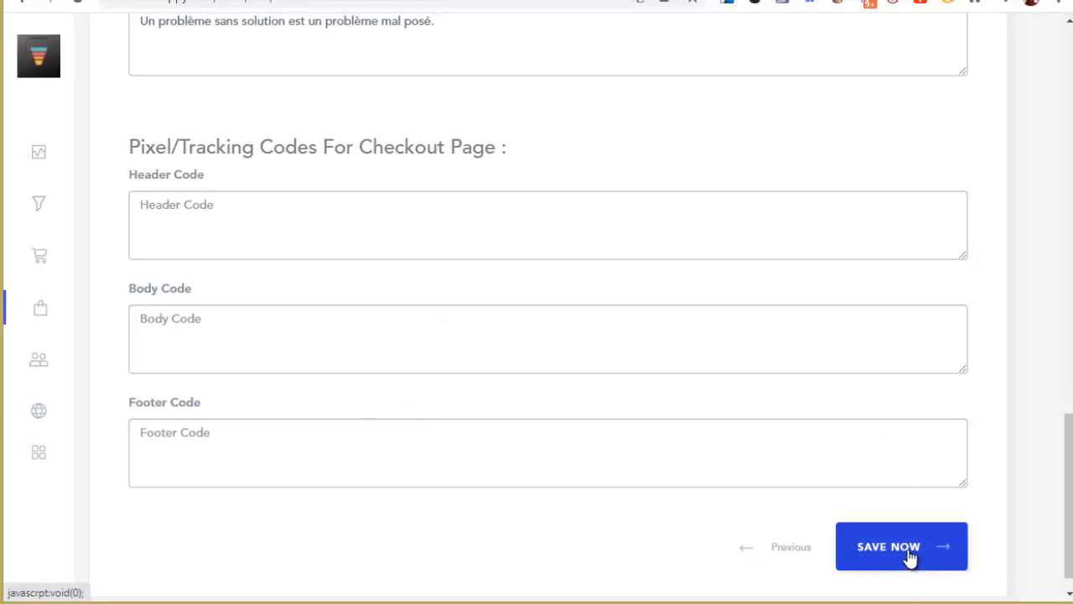
scroll(441, 506, up, 7)
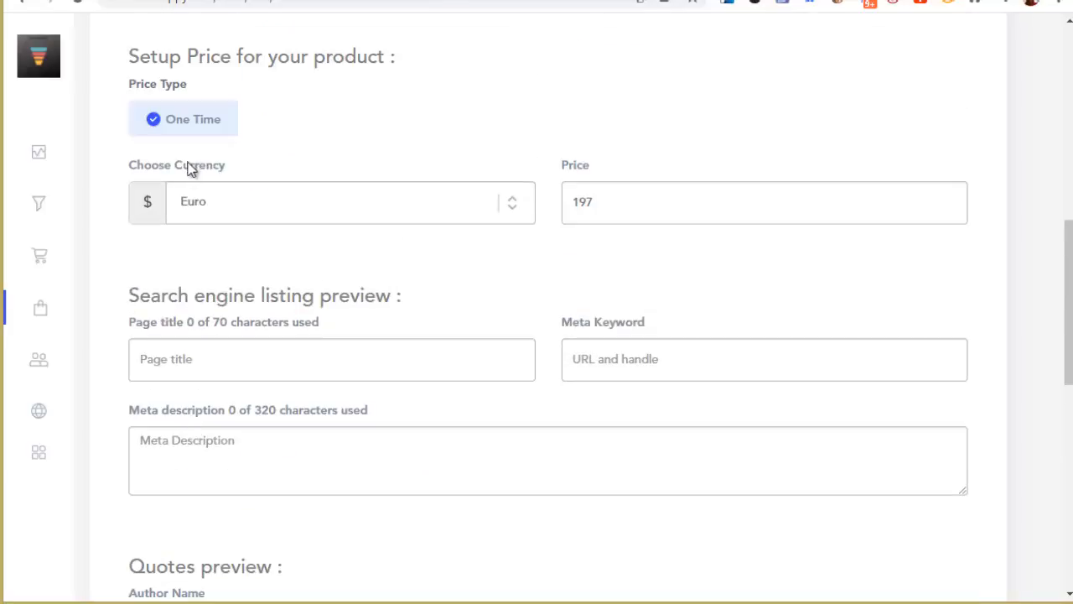
scroll(294, 246, up, 4)
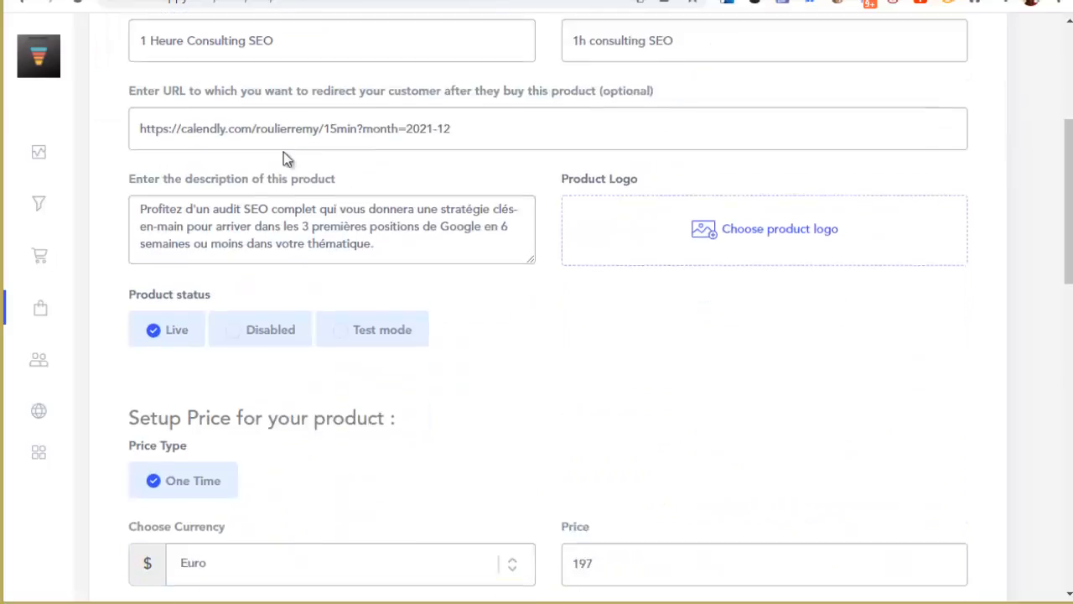
scroll(422, 263, down, 8)
scroll(252, 336, up, 4)
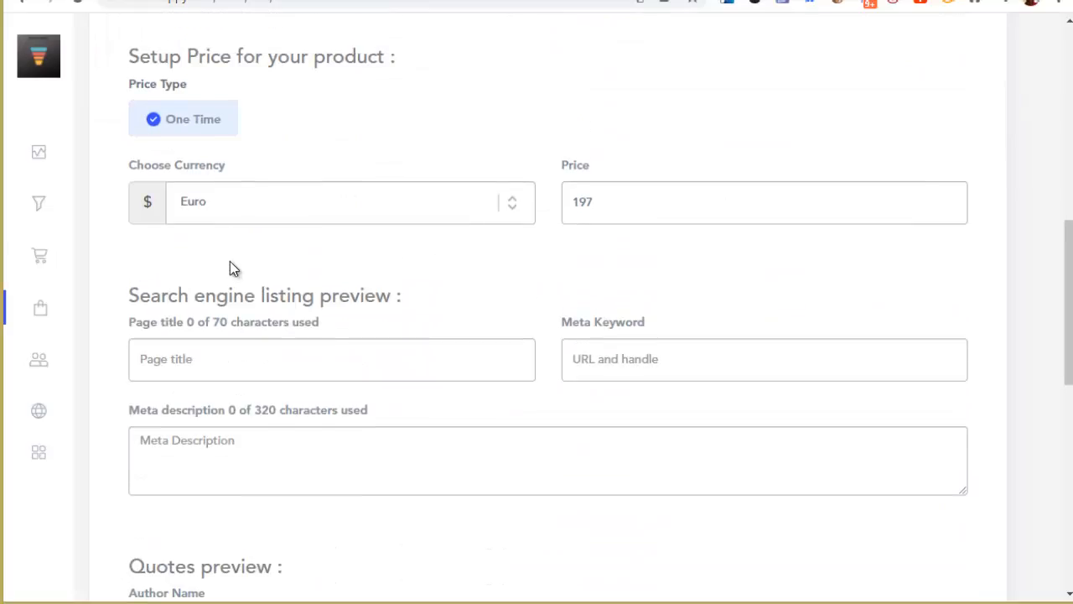
scroll(230, 261, up, 4)
scroll(319, 237, up, 2)
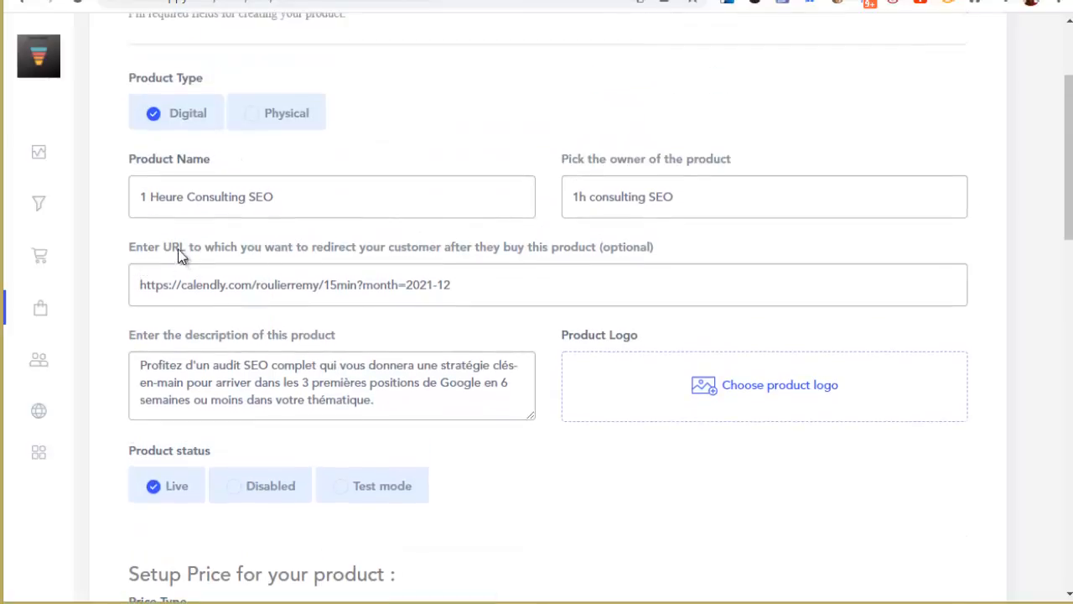
scroll(332, 226, up, 1)
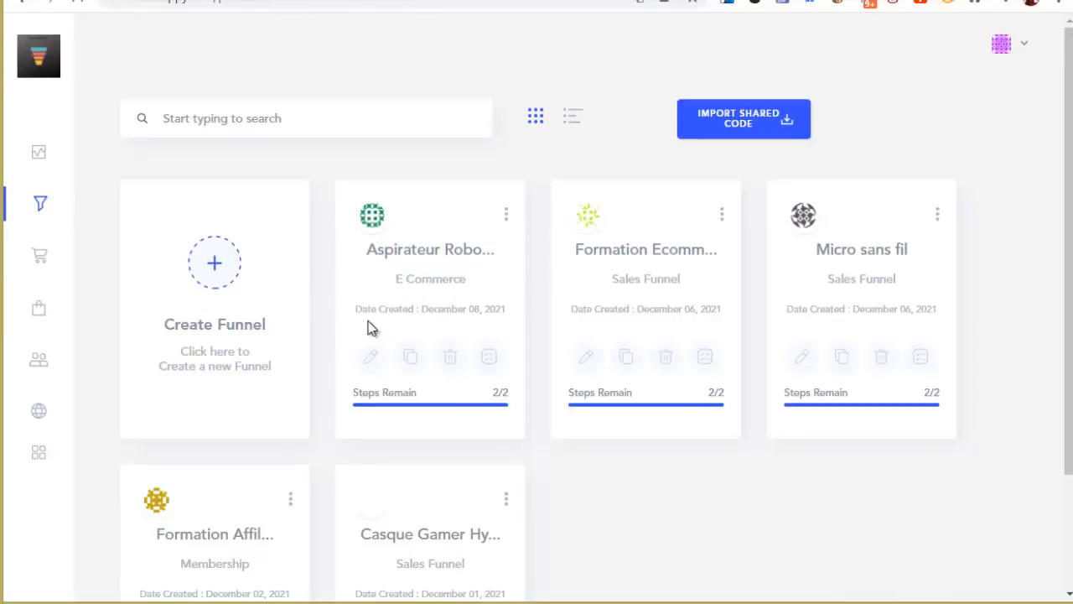
Switch the funnel overview from Funnels to Pages and start creating a new page
click(1032, 124)
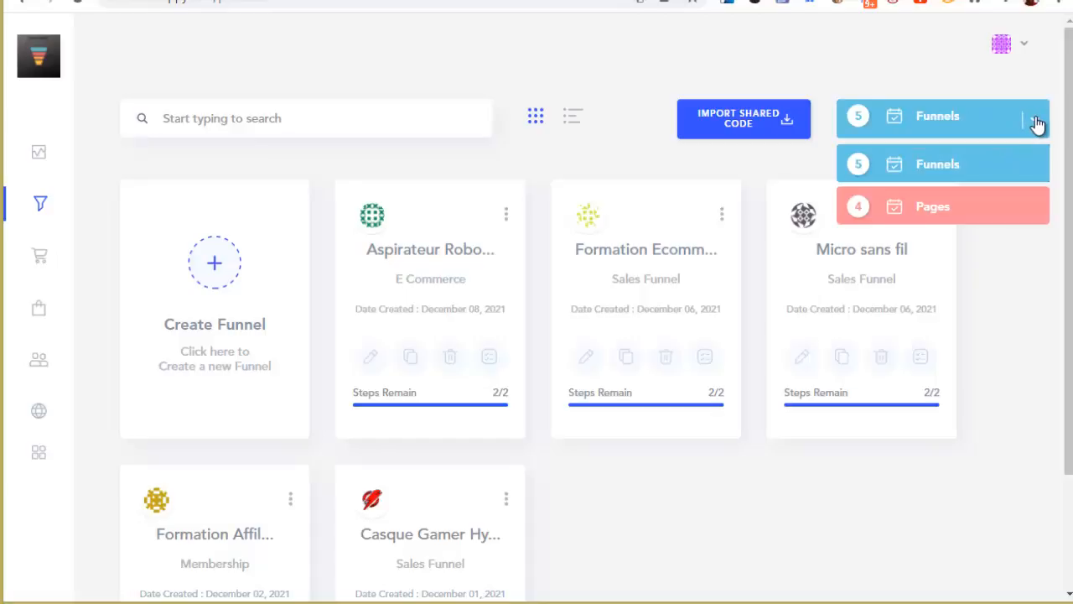
click(936, 216)
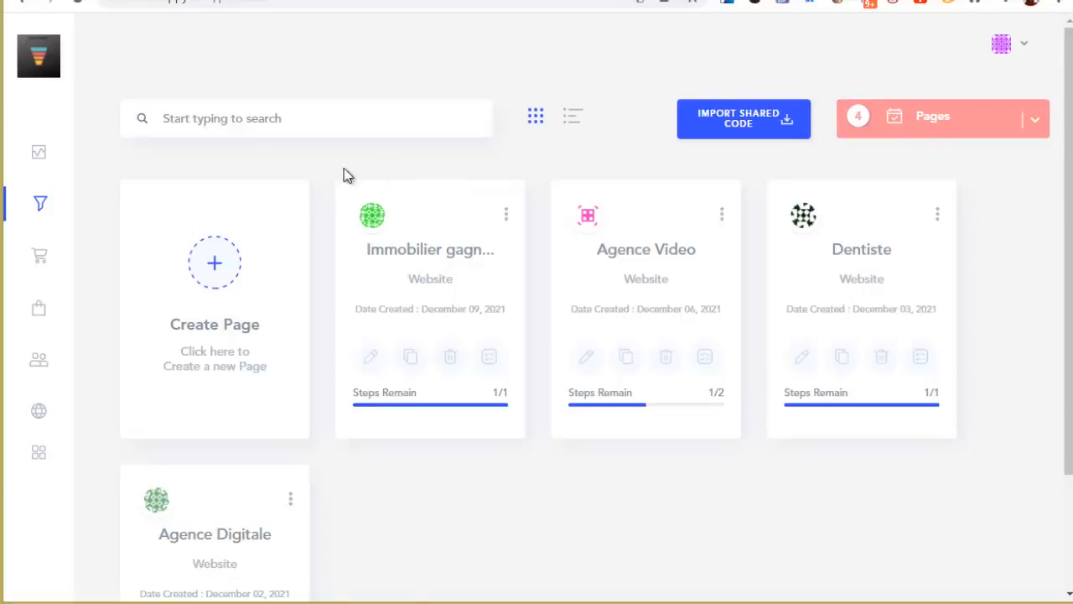
click(215, 263)
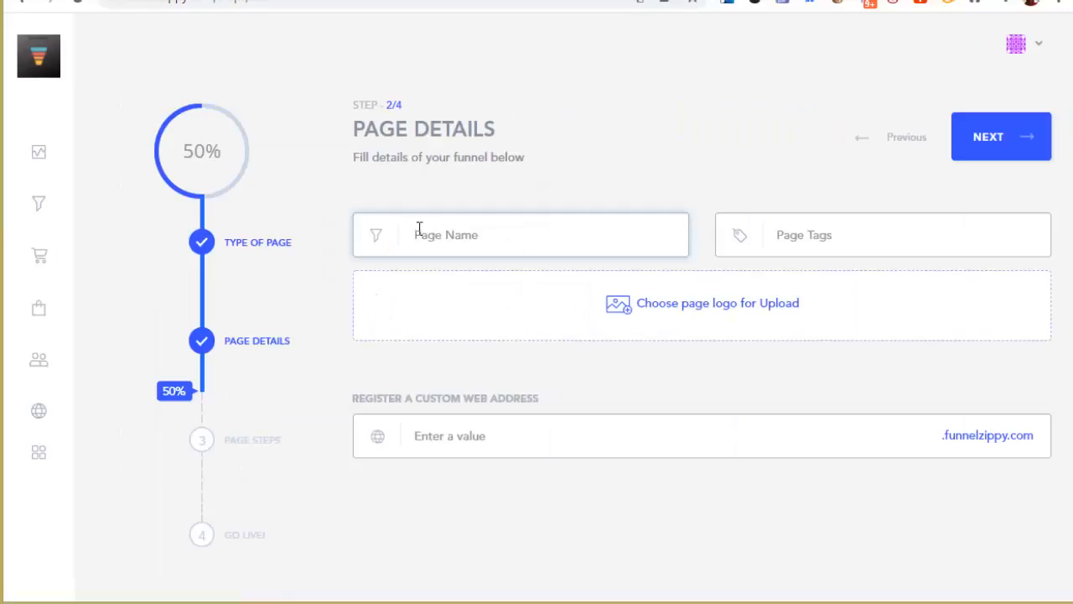
Name the page Consulting Seo, register the web address consultingseo.funnelzippy.com and continue to the page steps
text(Consulting Seo)
click(420, 439)
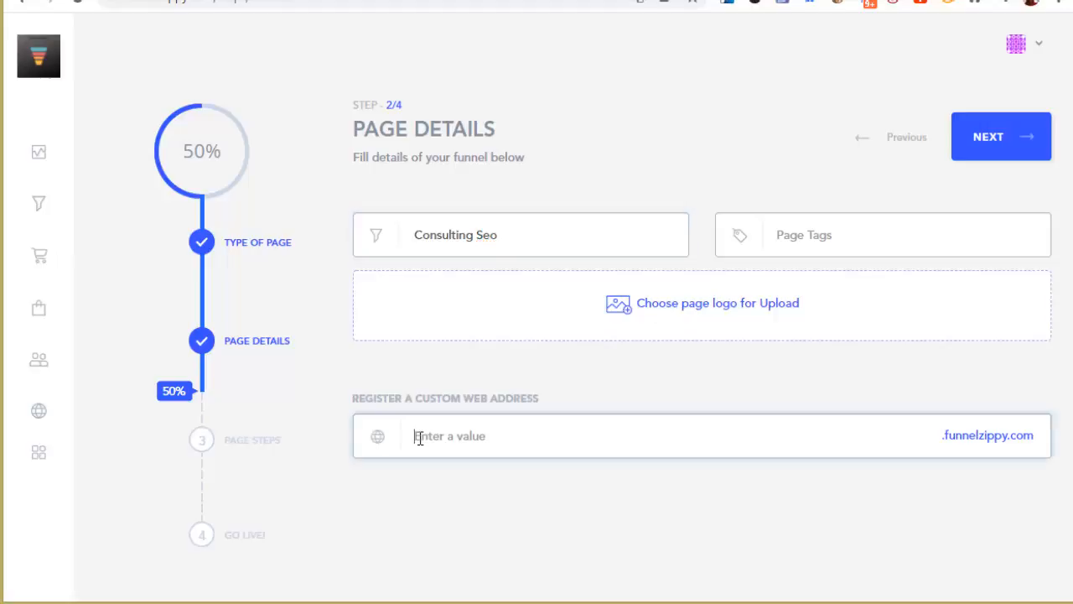
text(consult)
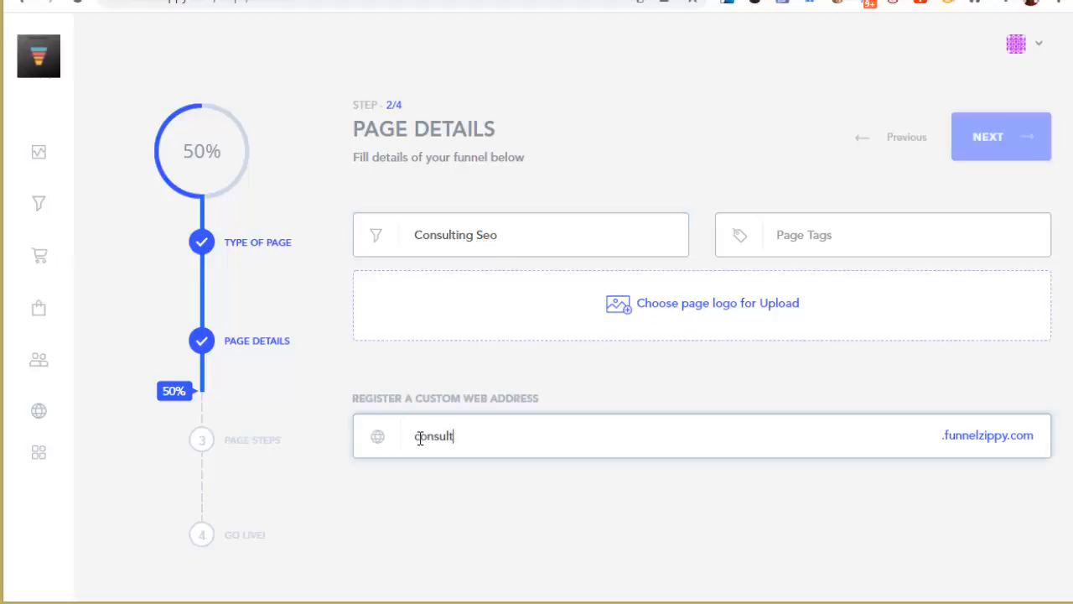
text(ingseo)
click(983, 151)
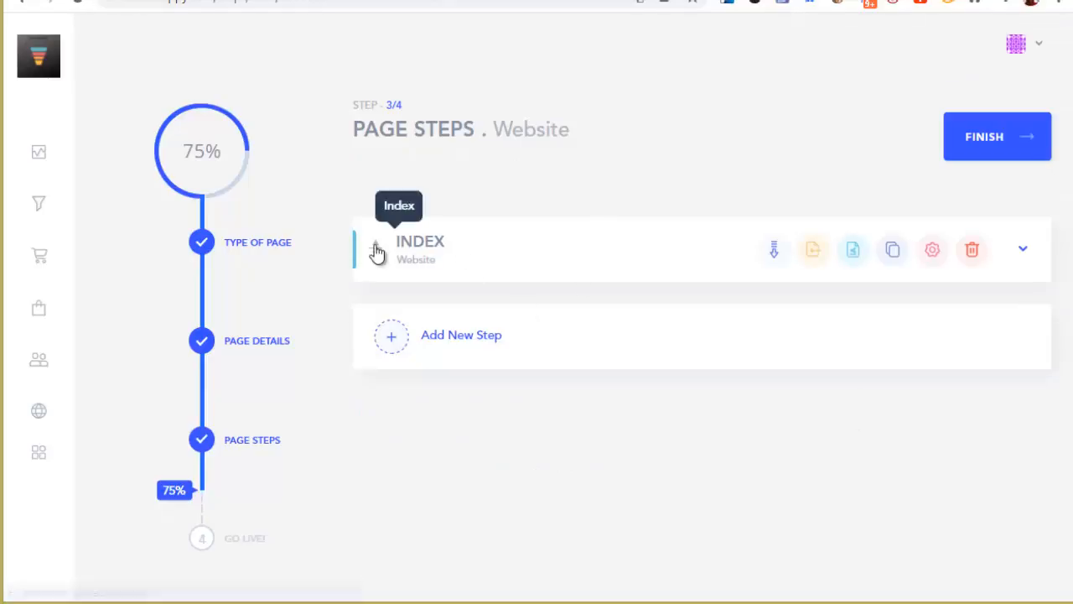
Expand the Index step of the new website and open its page in the editor
click(1024, 251)
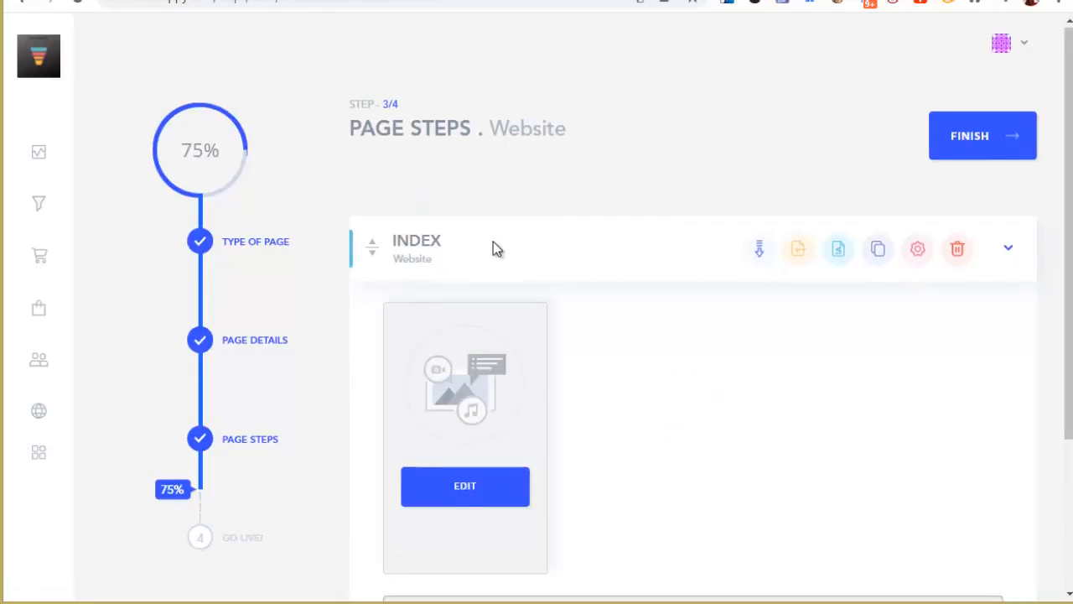
scroll(495, 247, down, 3)
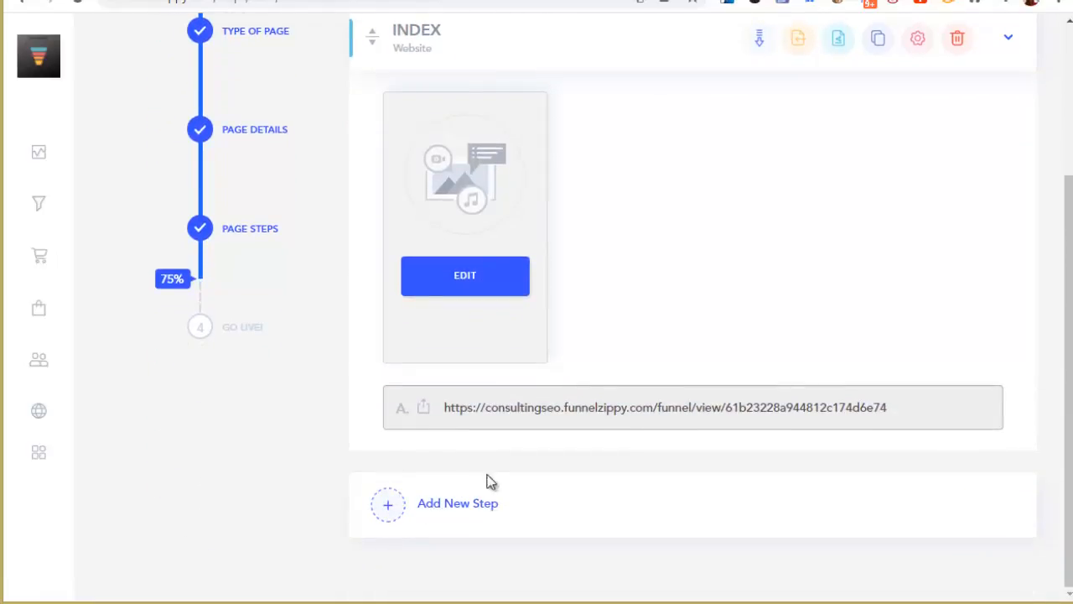
scroll(350, 231, up, 3)
scroll(399, 220, down, 1)
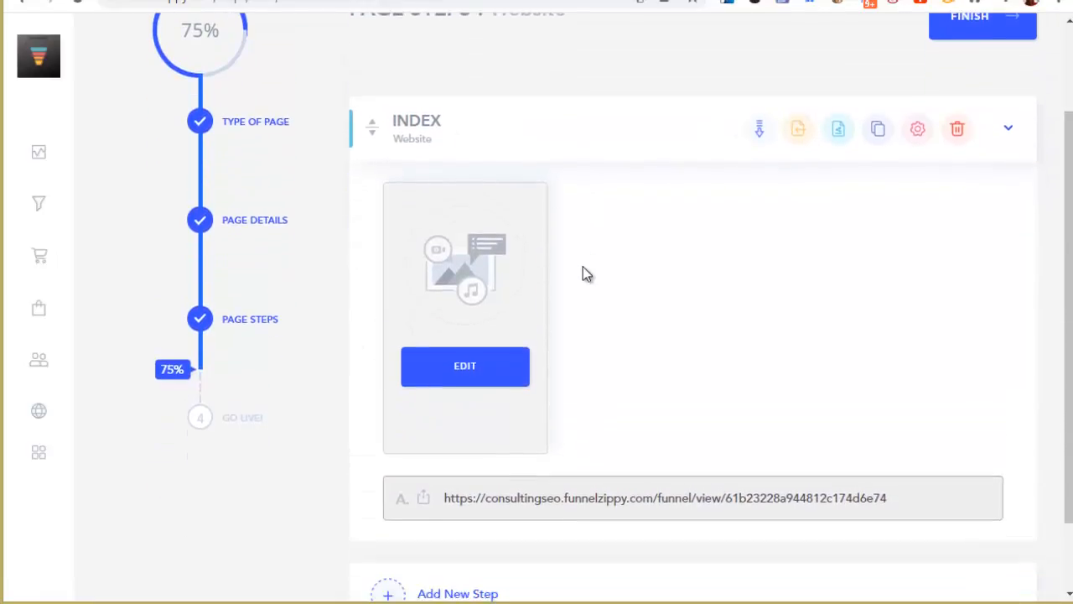
click(466, 361)
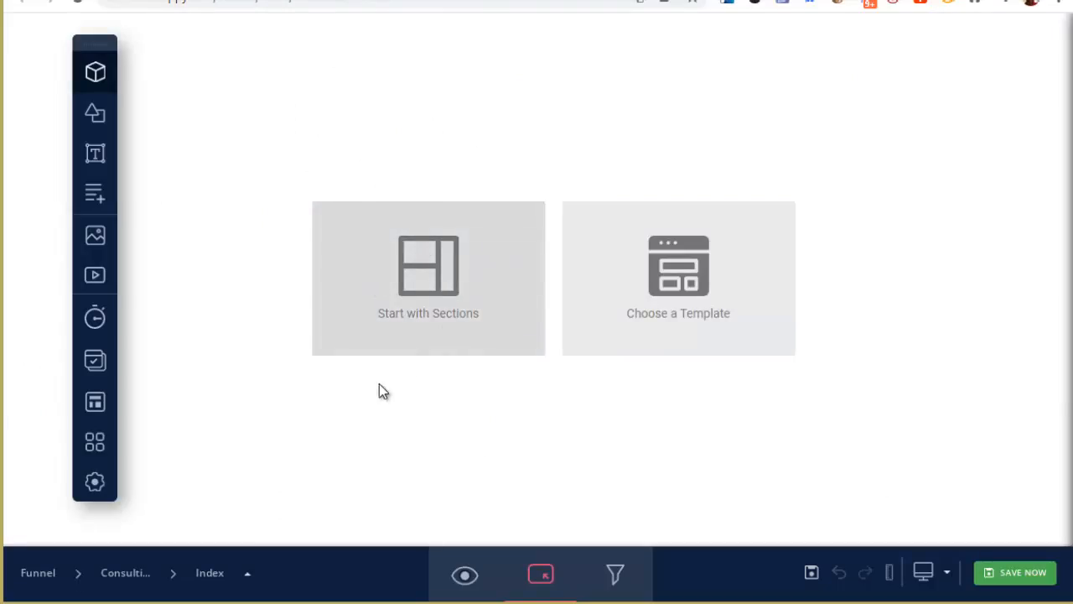
Browse the page template library and its category options, and close the library without choosing a template
click(757, 305)
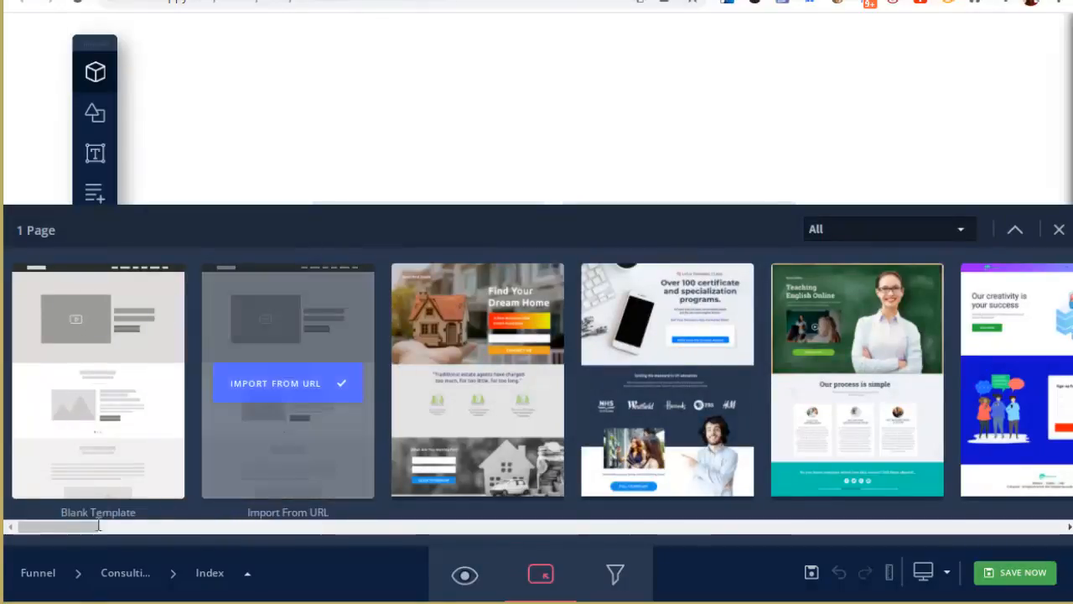
drag(96, 533, 593, 541)
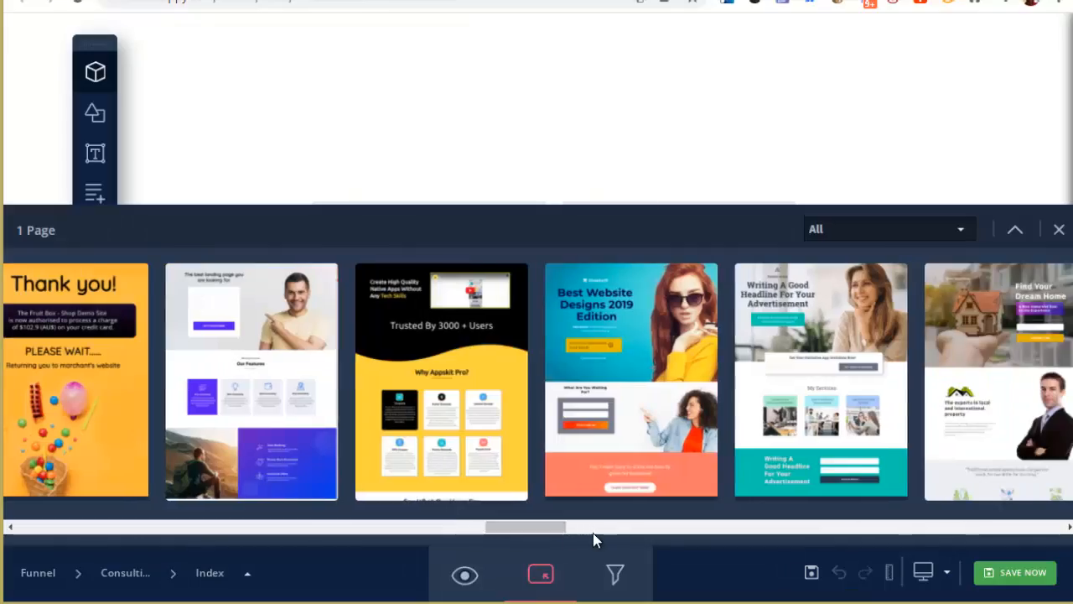
drag(494, 529, 649, 520)
click(946, 231)
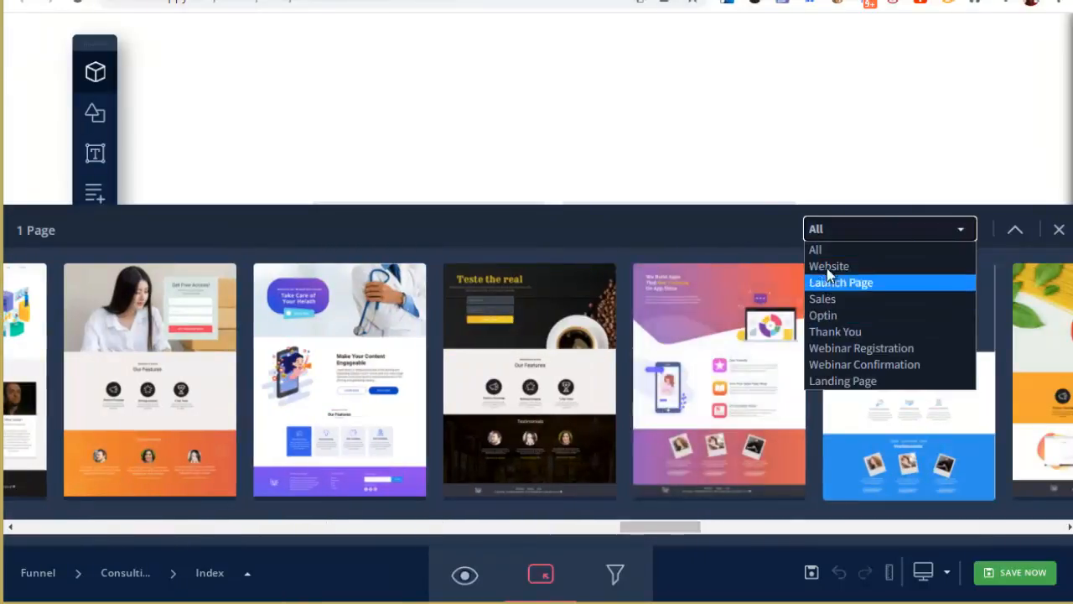
click(694, 225)
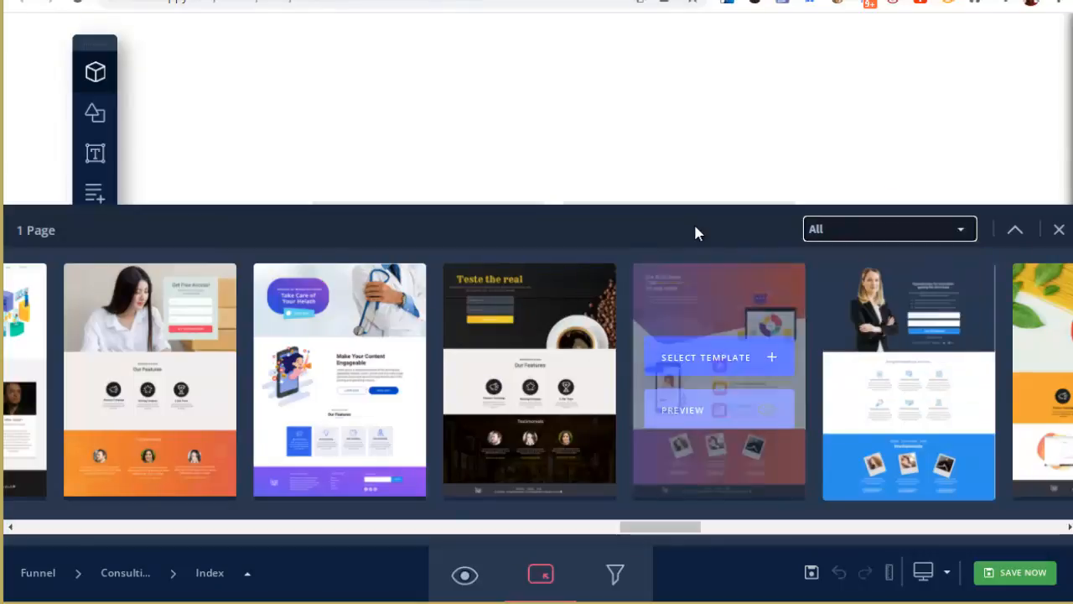
drag(666, 530, 715, 529)
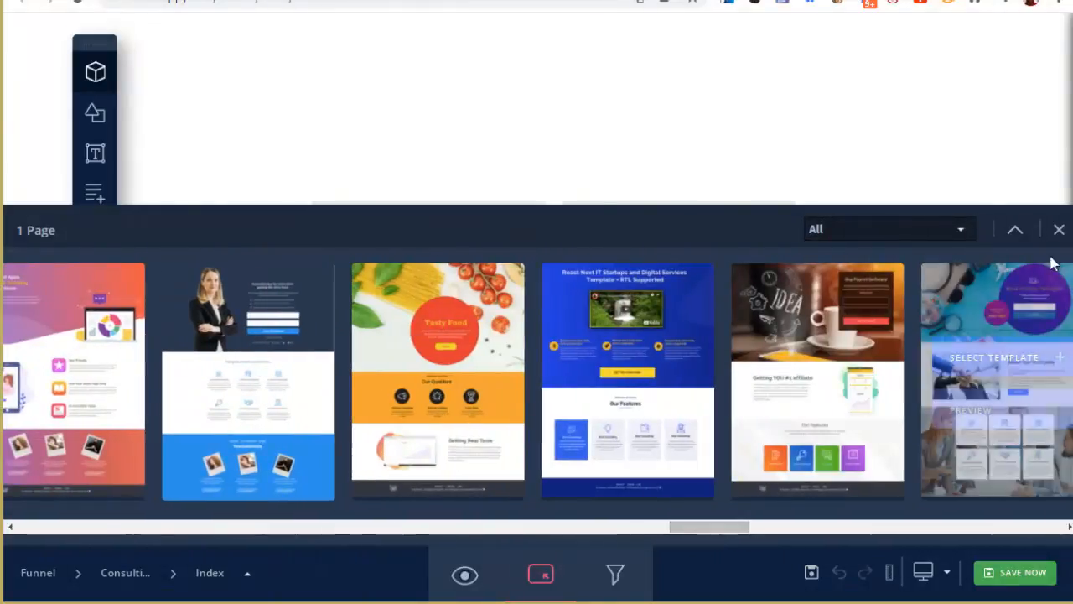
click(1059, 230)
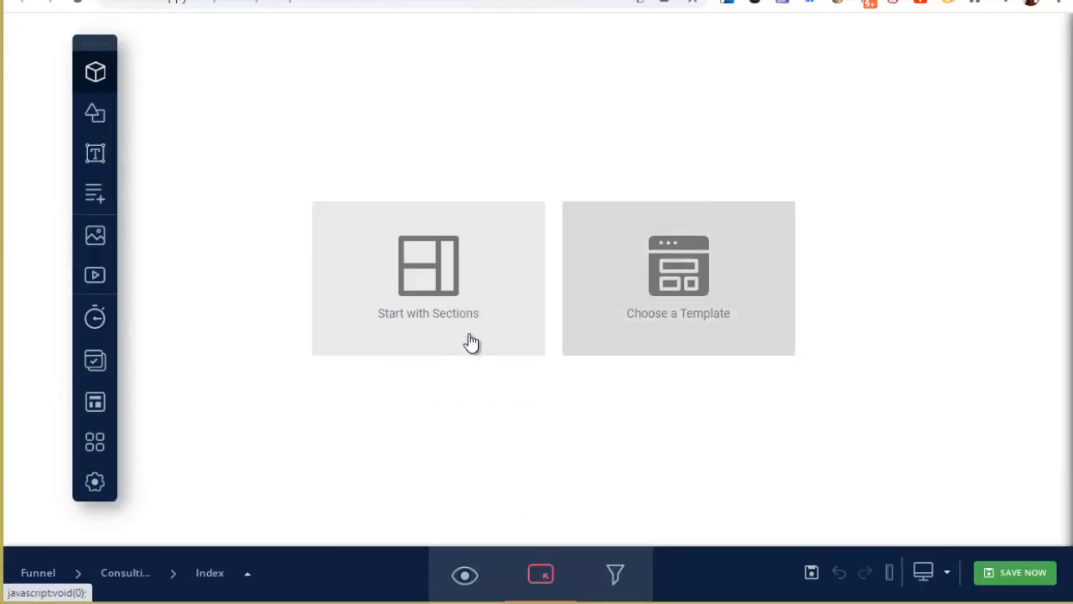
Start the page with sections, look through the presets and filter them to the Videos category
click(431, 281)
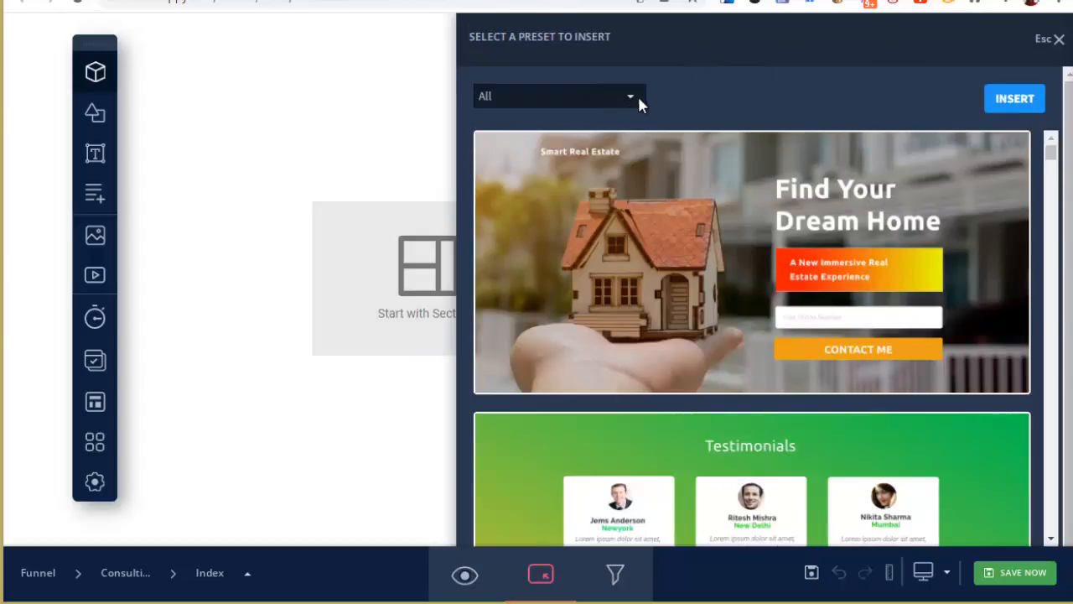
scroll(749, 277, down, 15)
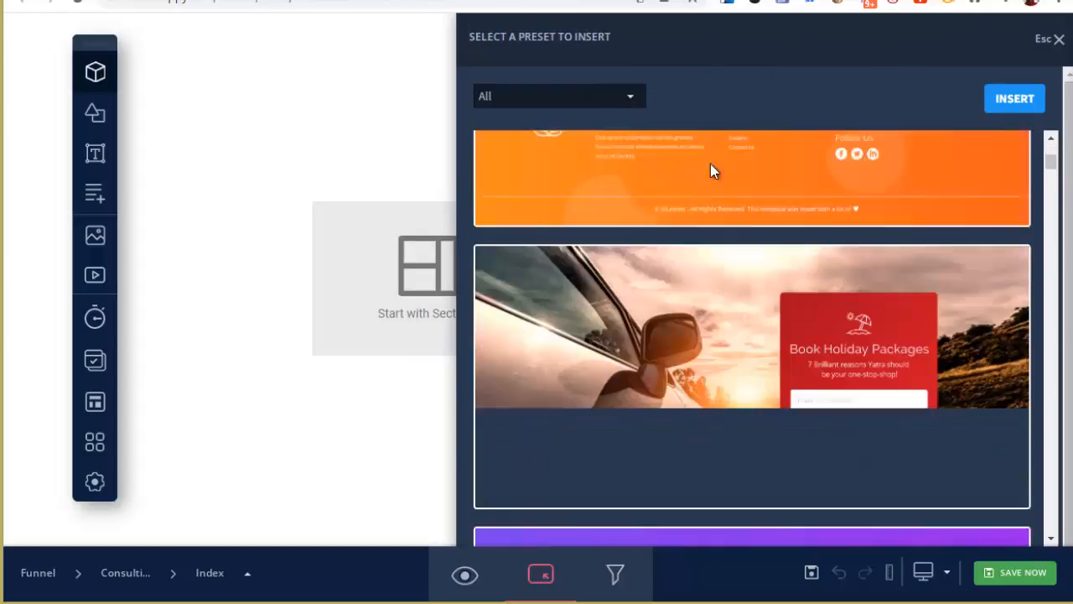
scroll(716, 314, down, 5)
scroll(689, 307, up, 5)
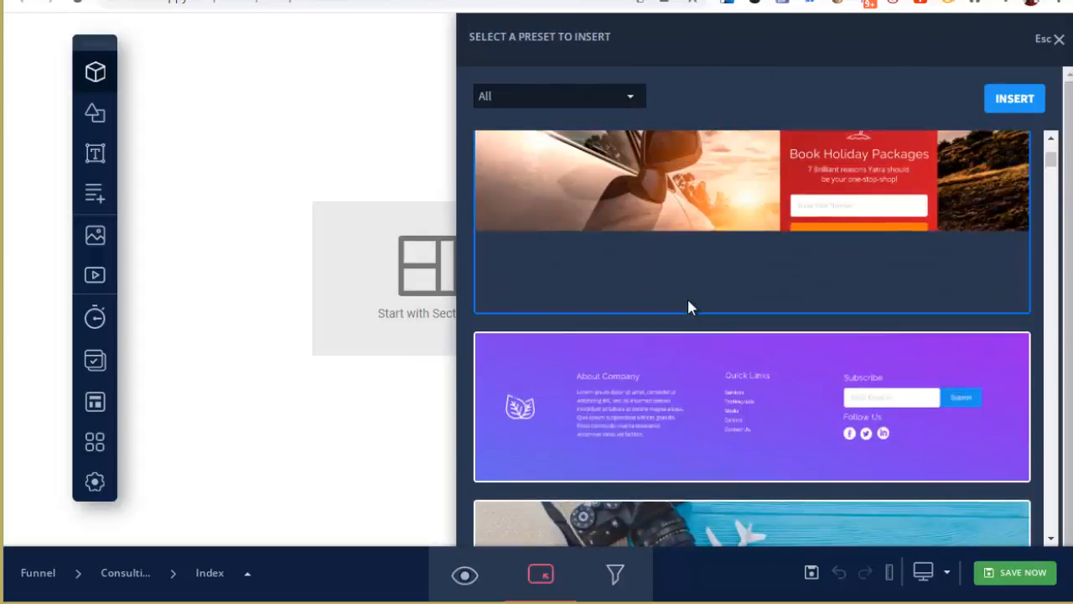
scroll(687, 302, up, 5)
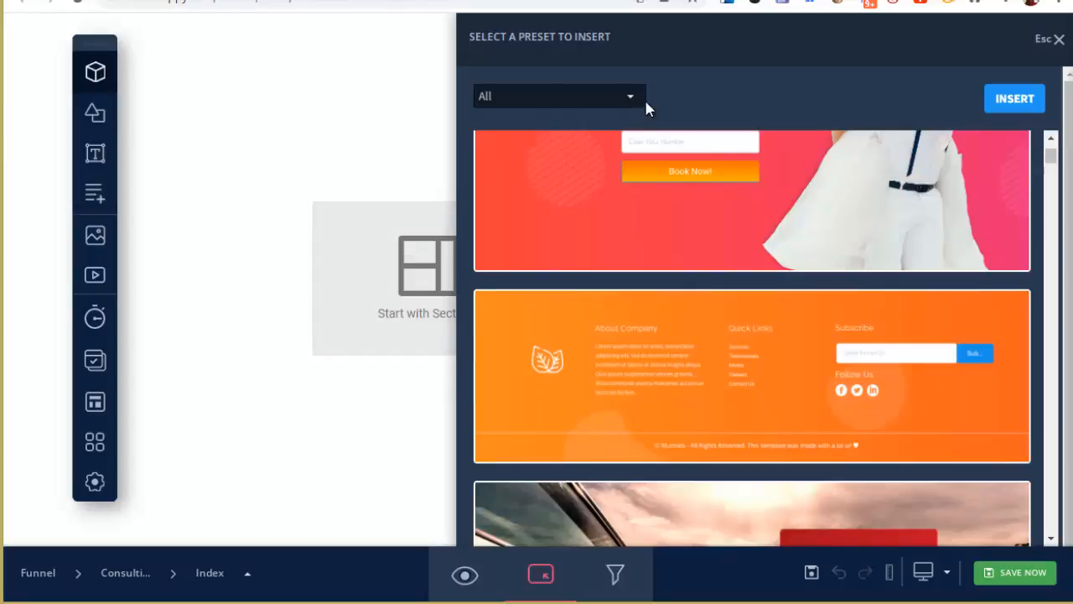
click(638, 97)
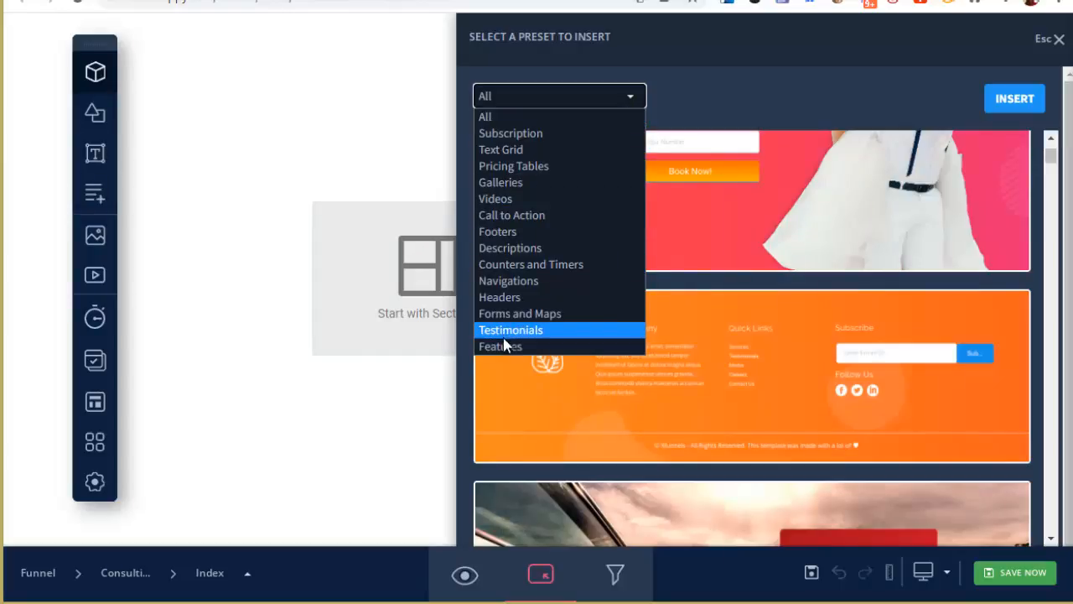
click(494, 199)
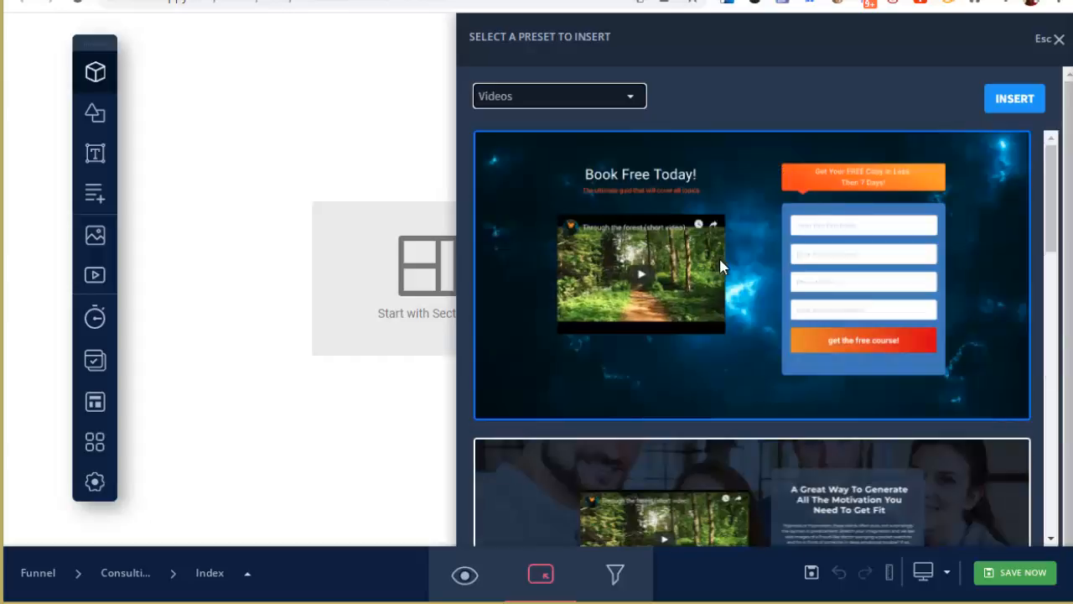
Compare the video presets, insert the Book Free Today! block with video and form, and close the preset chooser
scroll(759, 293, down, 10)
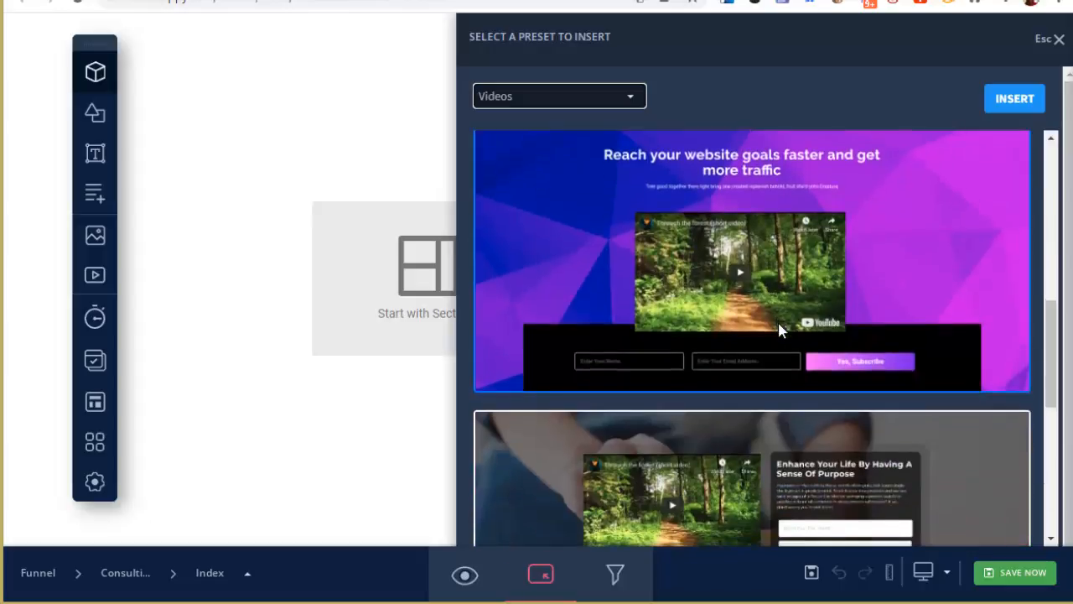
scroll(634, 244, up, 2)
scroll(888, 287, down, 6)
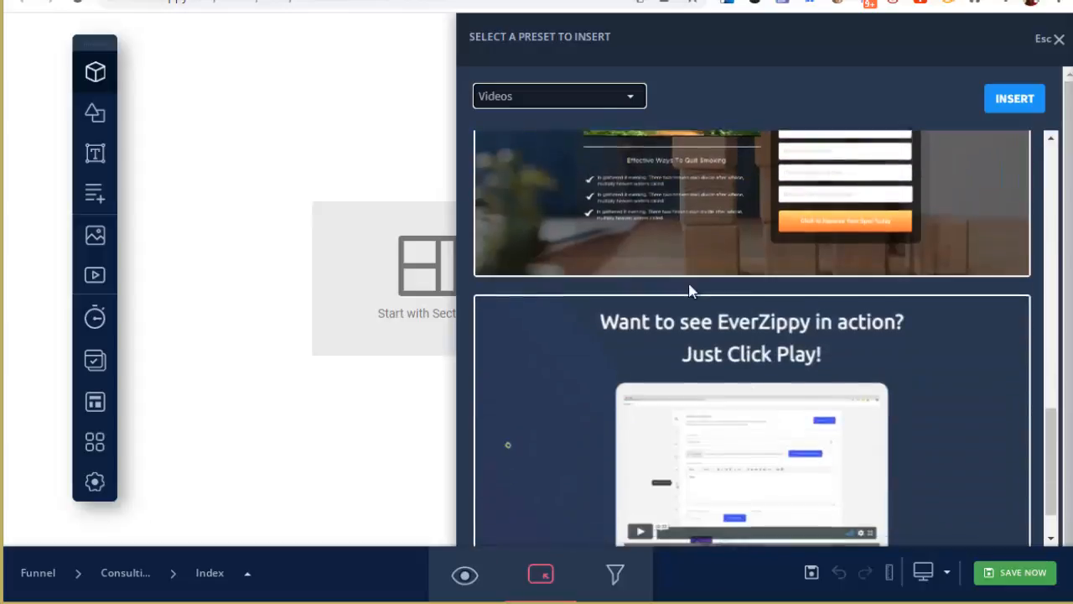
scroll(692, 387, up, 9)
scroll(692, 386, up, 4)
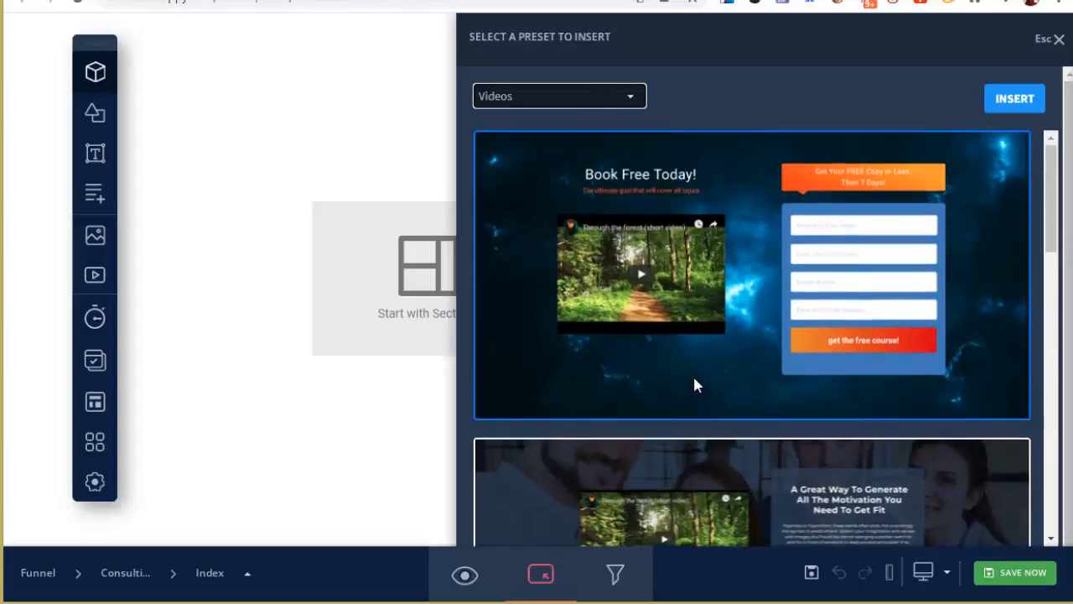
click(700, 250)
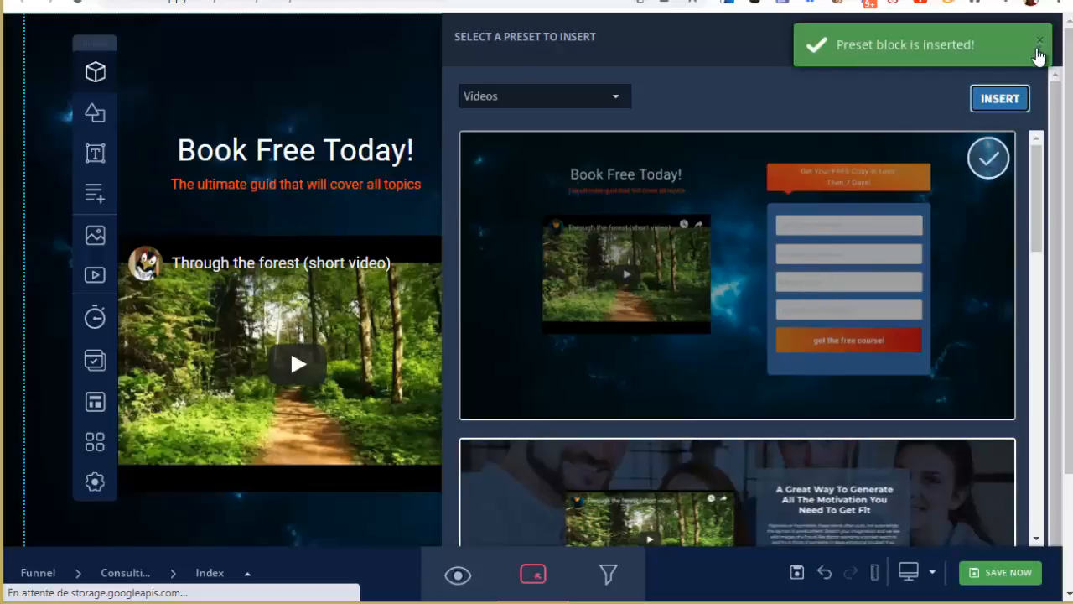
click(1041, 42)
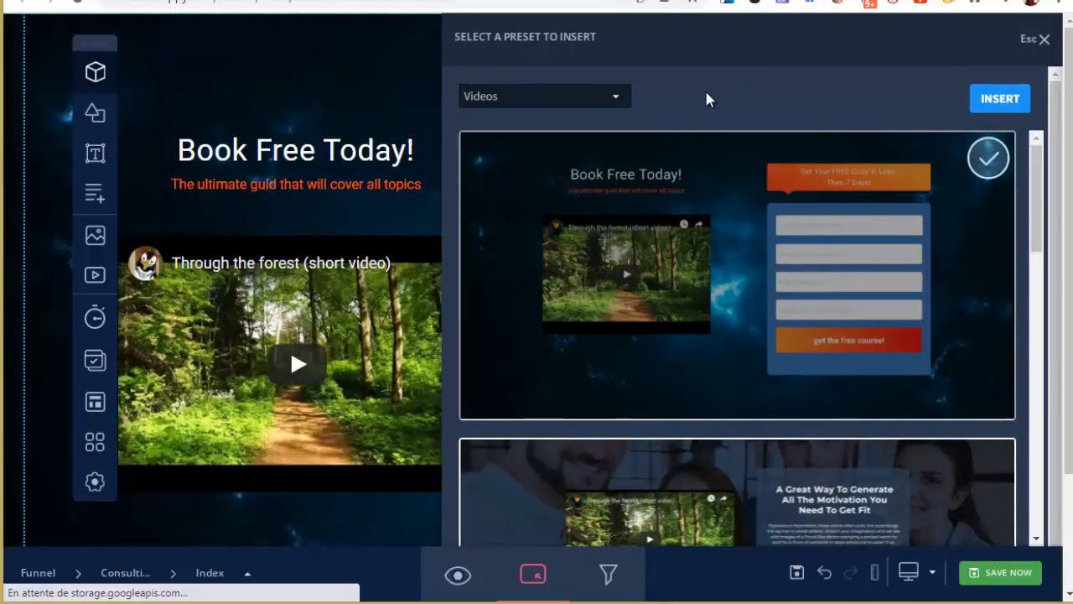
click(1044, 39)
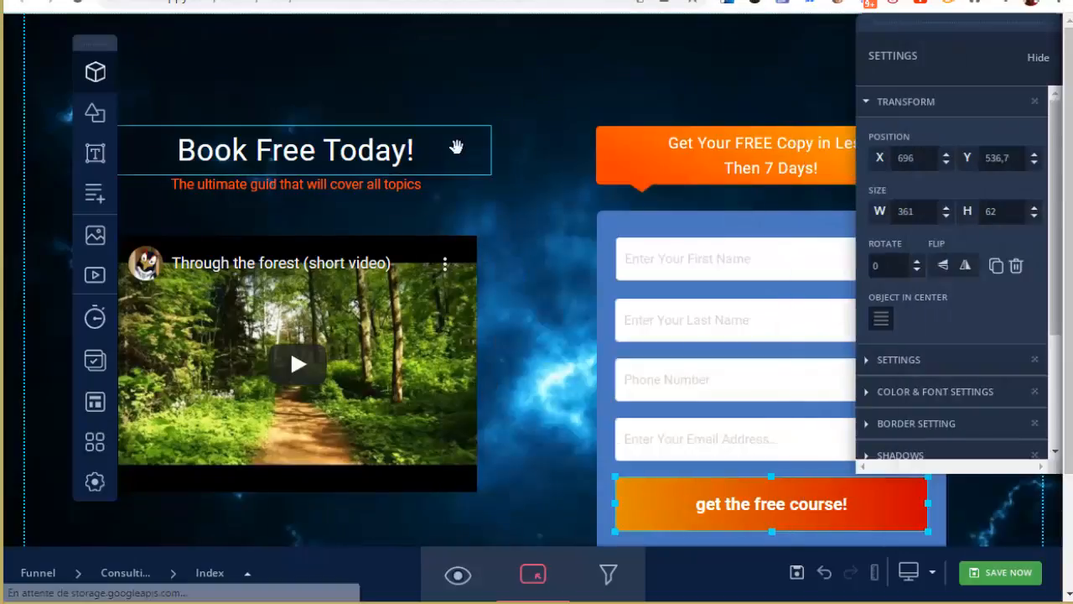
Delete the orange banner image and the blue background shape behind the form in the inserted section
scroll(515, 186, down, 2)
scroll(516, 189, up, 1)
scroll(515, 188, up, 2)
click(1038, 59)
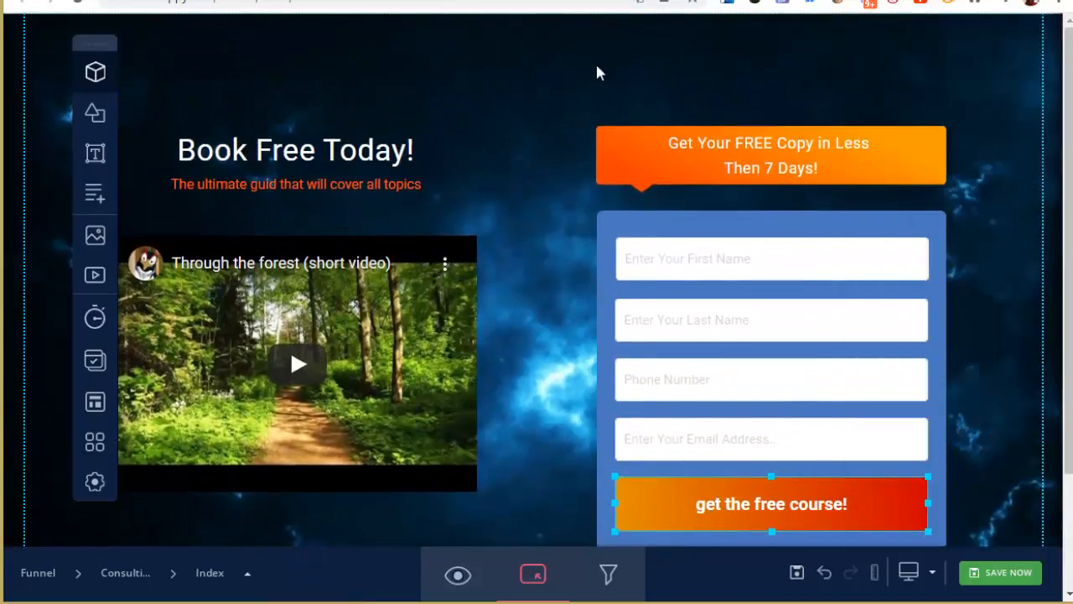
scroll(637, 76, down, 3)
click(610, 78)
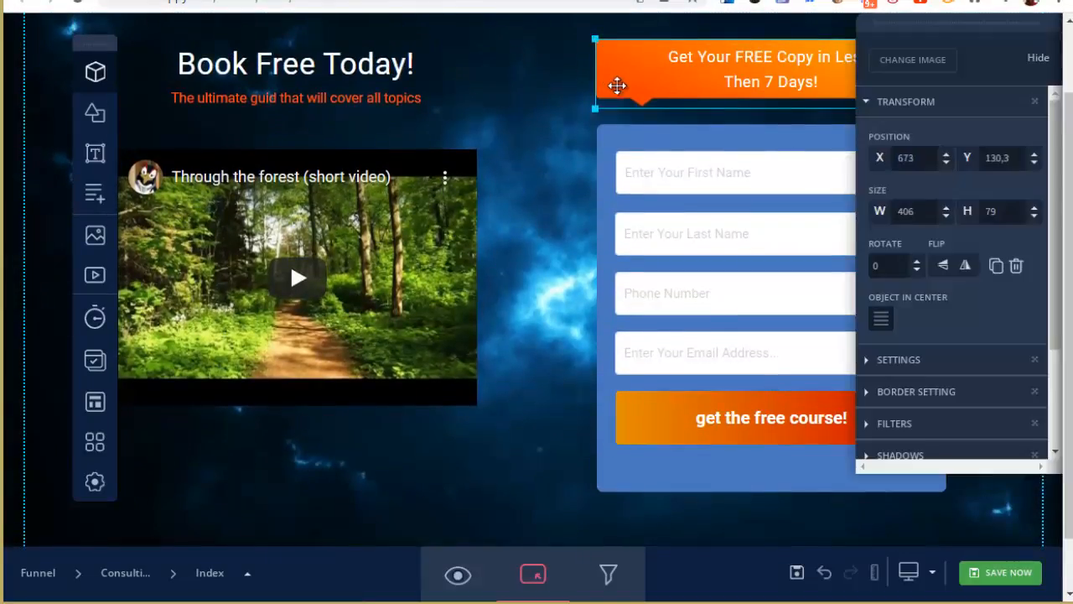
key(Delete)
click(609, 145)
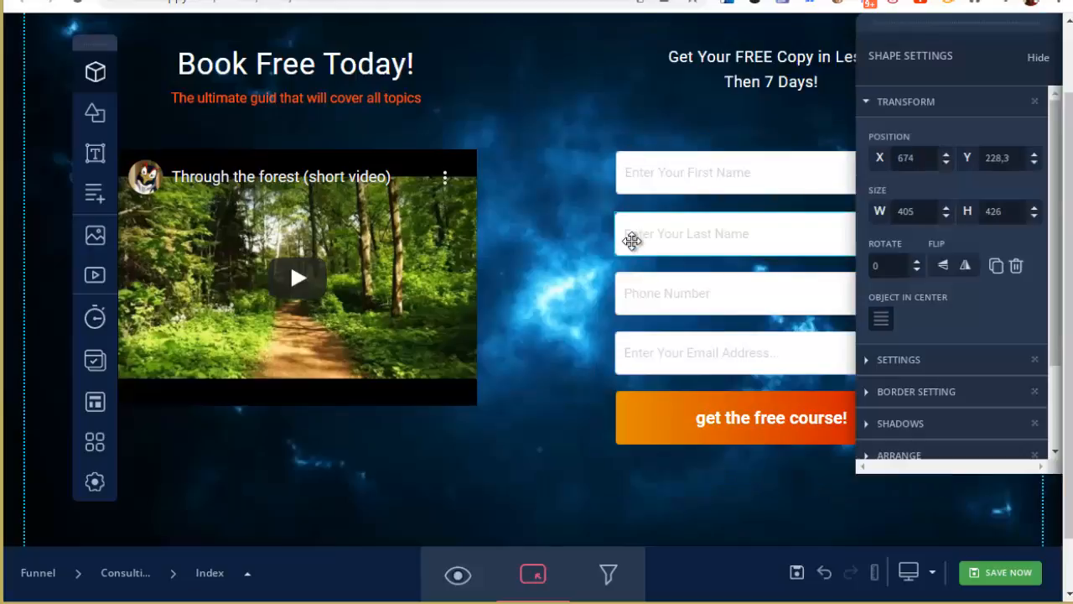
Delete the four form fields, the get the free course! button and the Get Your FREE Copy text
click(638, 217)
key(Delete)
click(645, 191)
key(Delete)
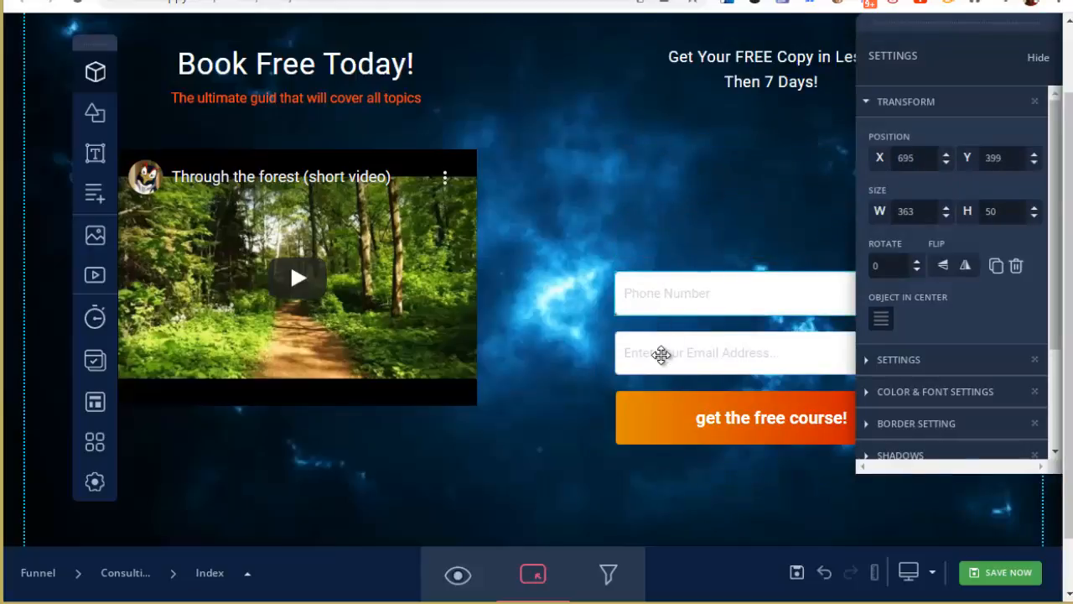
key(Delete)
click(663, 358)
key(Delete)
key(Delete)
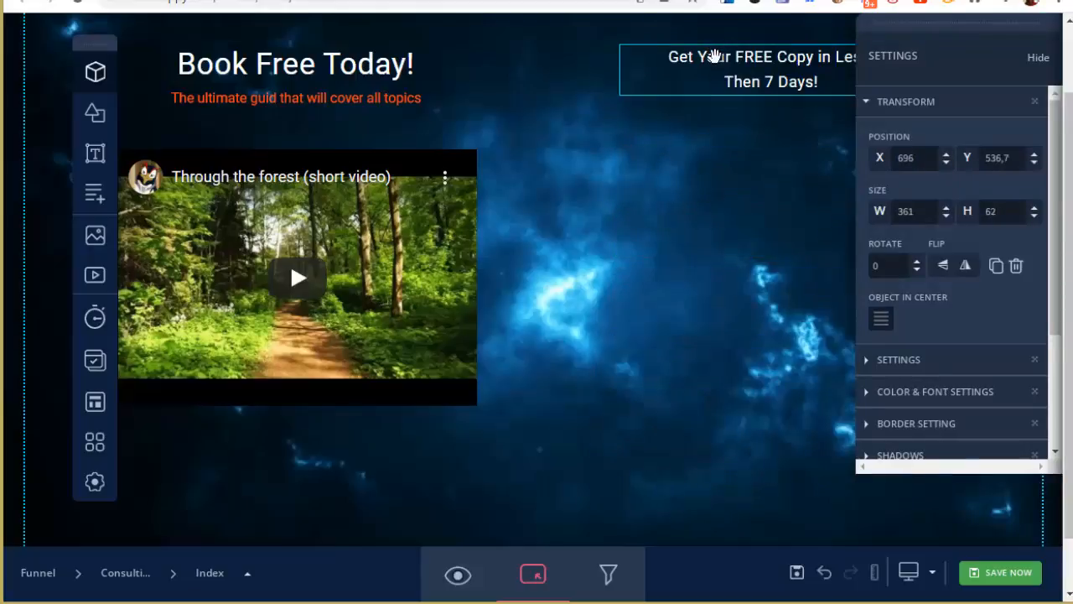
click(710, 55)
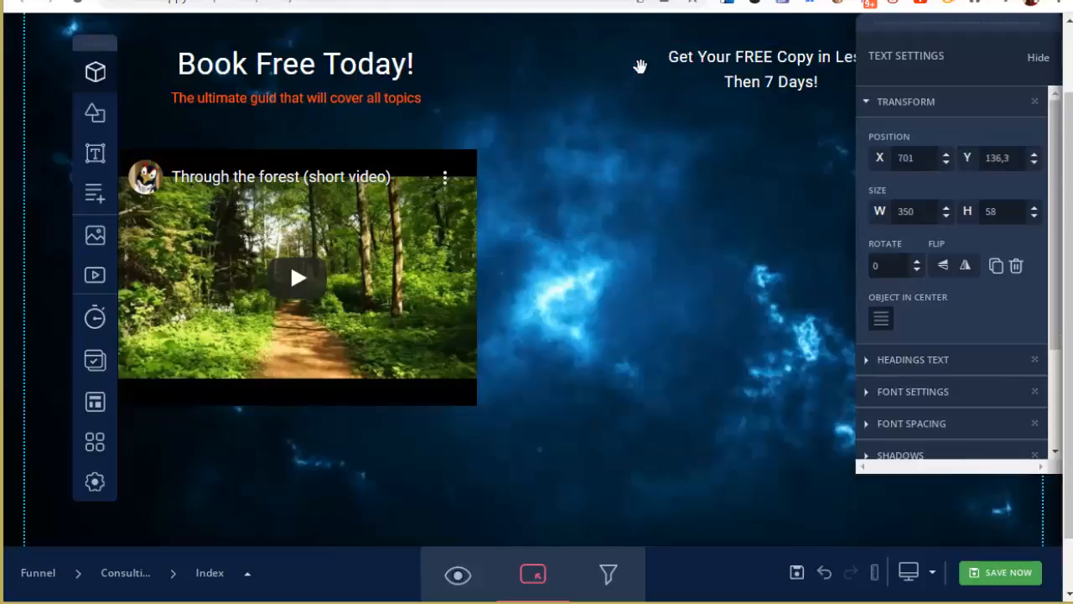
key(Delete)
Move the forest video toward the middle of the section and enlarge it to about 633 by 360
drag(399, 211, 512, 198)
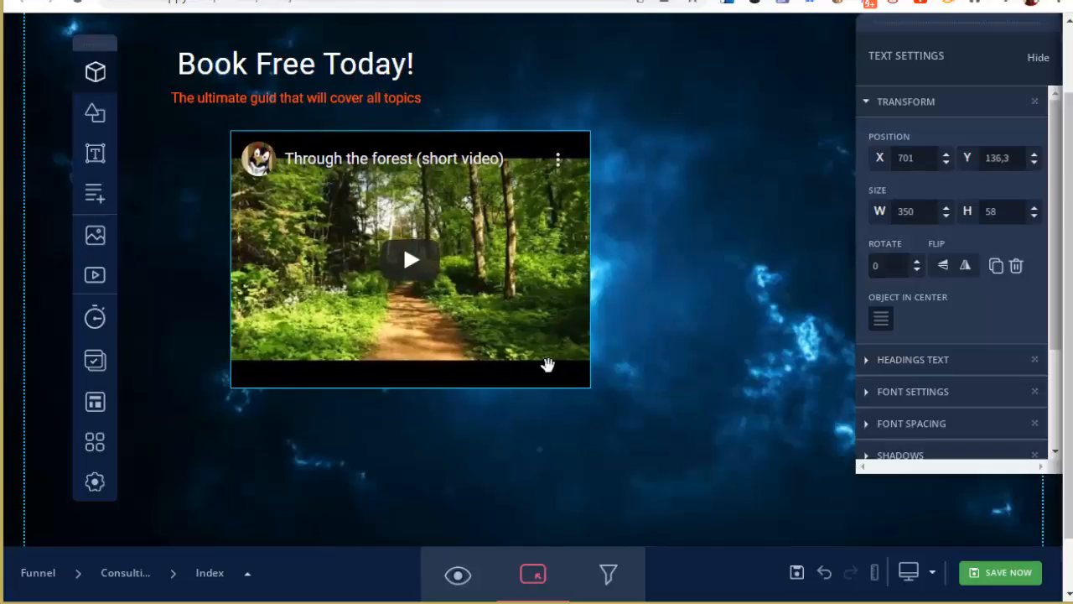
click(570, 377)
drag(651, 394, 778, 445)
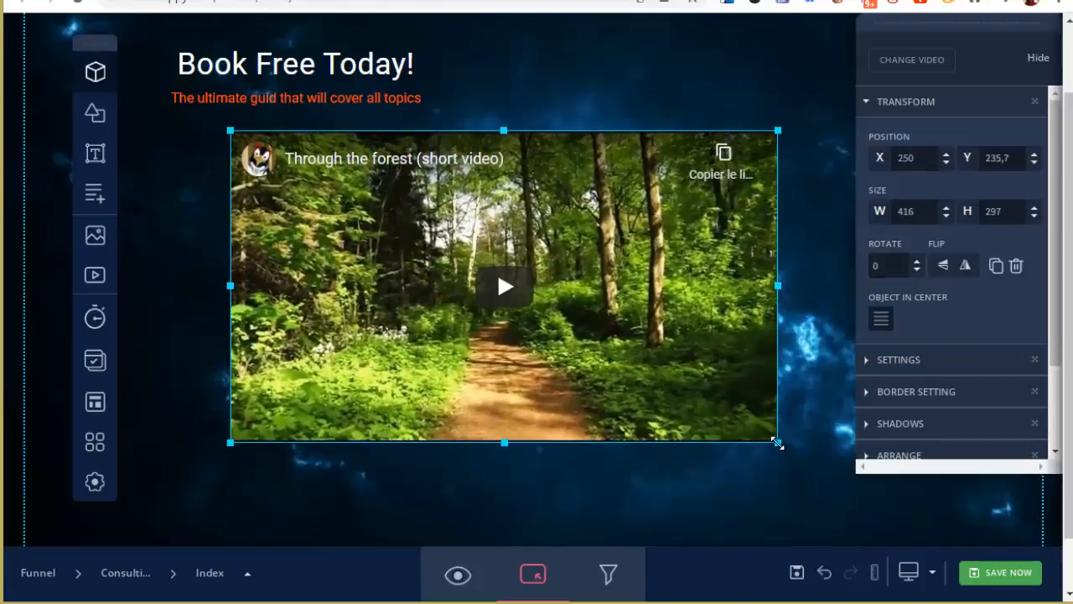
Place the Book Free Today! headline above the enlarged video and delete the orange subtitle
drag(388, 66, 566, 72)
click(357, 101)
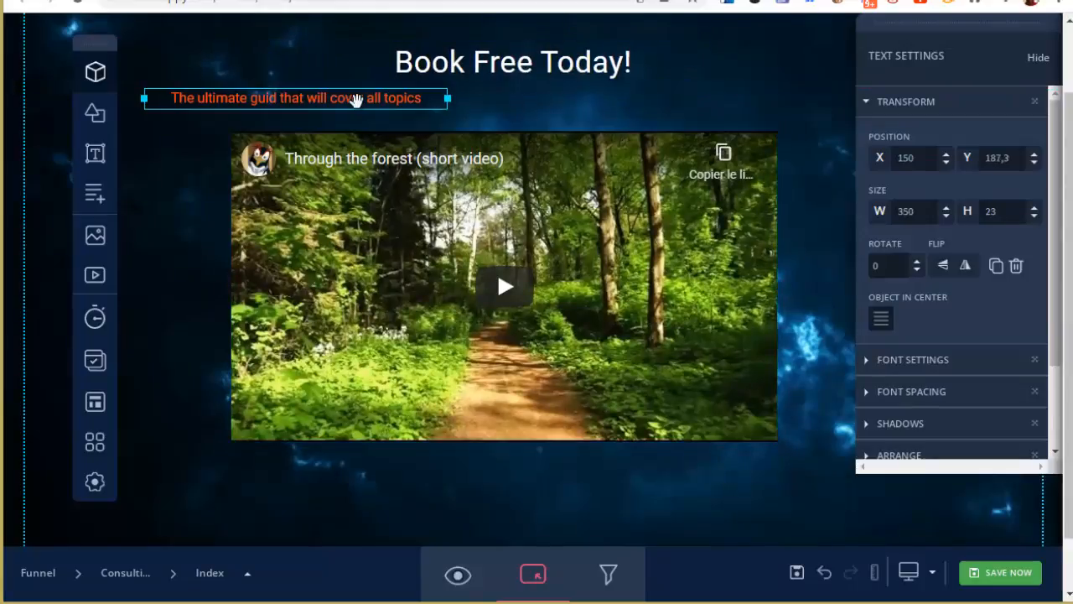
key(Delete)
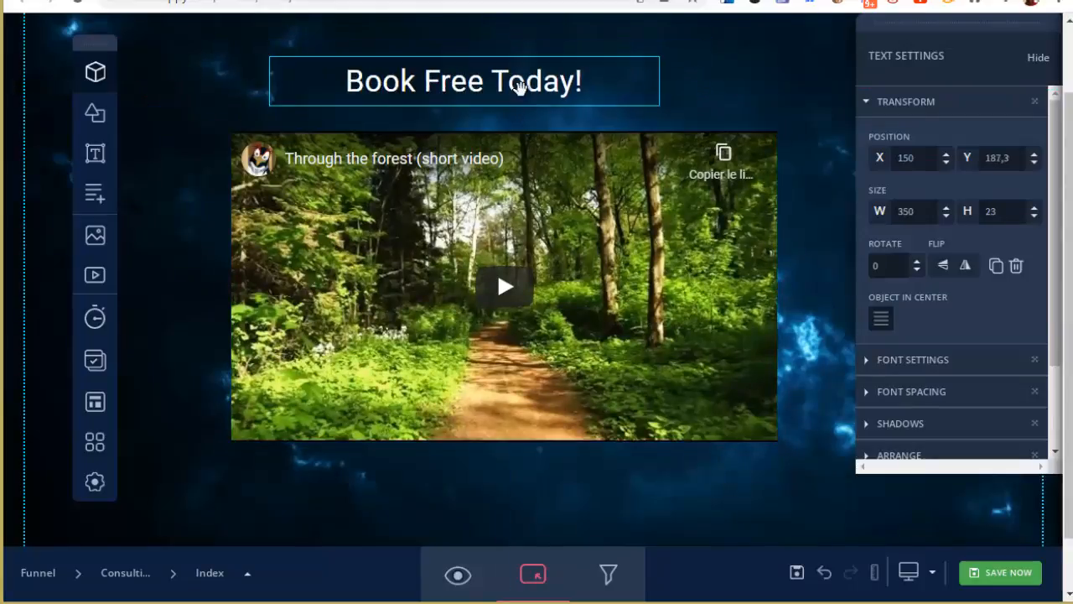
Replace the headline text with "Explosez Votre SEO Avec 1 Heure De Consulting !" and raise it clear of the video
click(513, 83)
double_click(539, 84)
key(ctrl+a)
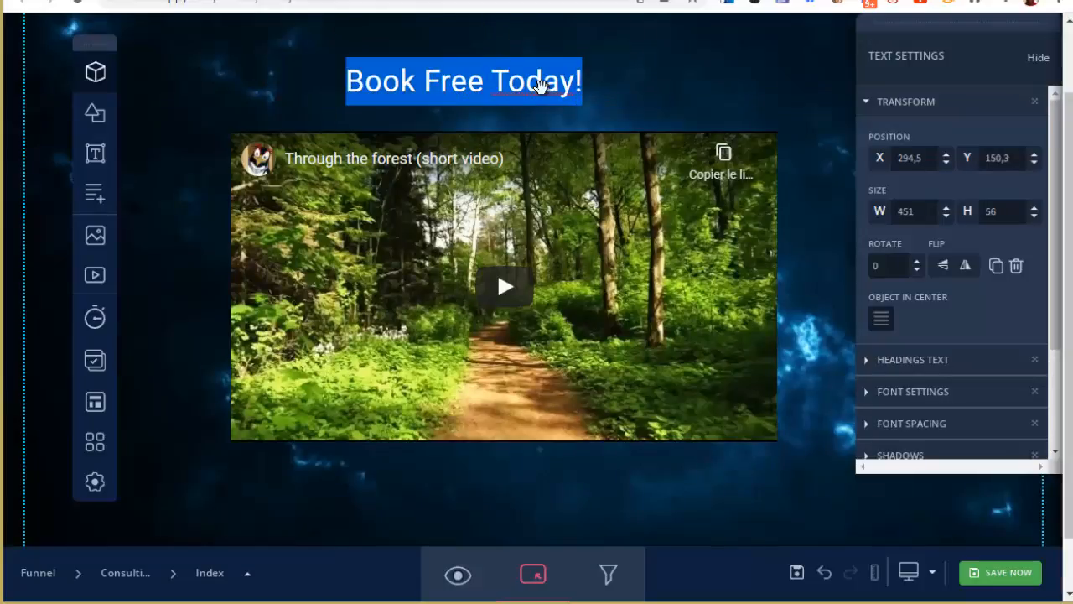
text(Explosez Votre SEO Avec 1 Heure De Consulting !)
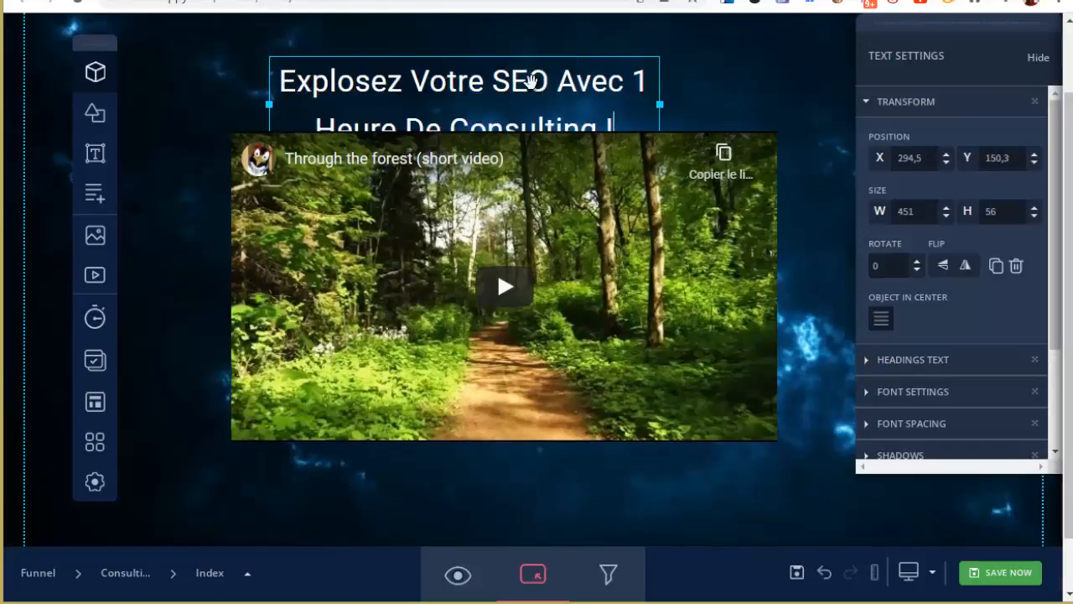
drag(532, 81, 566, 68)
click(739, 94)
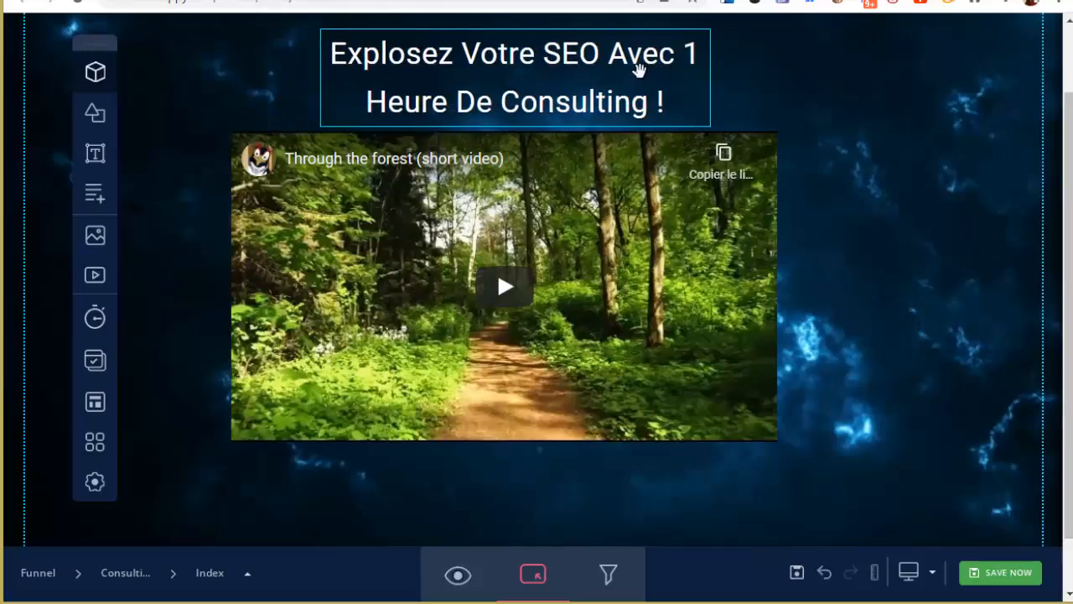
Centre the headline and the video horizontally on the page, leaving a small gap between them
drag(640, 71, 636, 71)
mouse_move(634, 250)
mouse_down()
mouse_move(640, 287)
mouse_move(642, 265)
mouse_up()
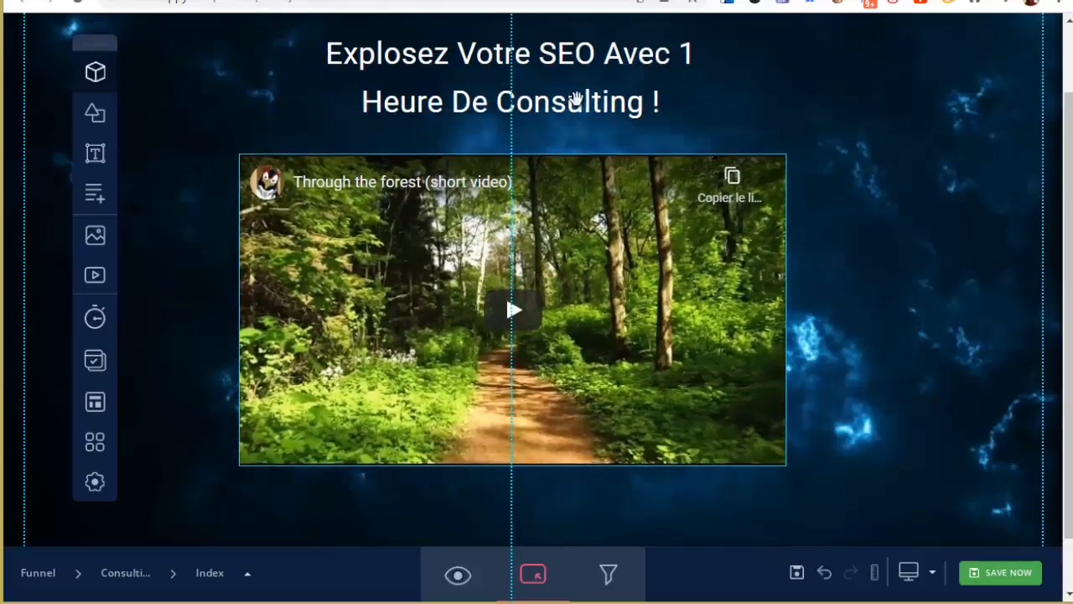
mouse_move(576, 99)
mouse_down()
mouse_move(589, 104)
mouse_move(577, 112)
mouse_up()
Look over the headline's text setting categories and bring up the forest video's settings
scroll(569, 157, up, 1)
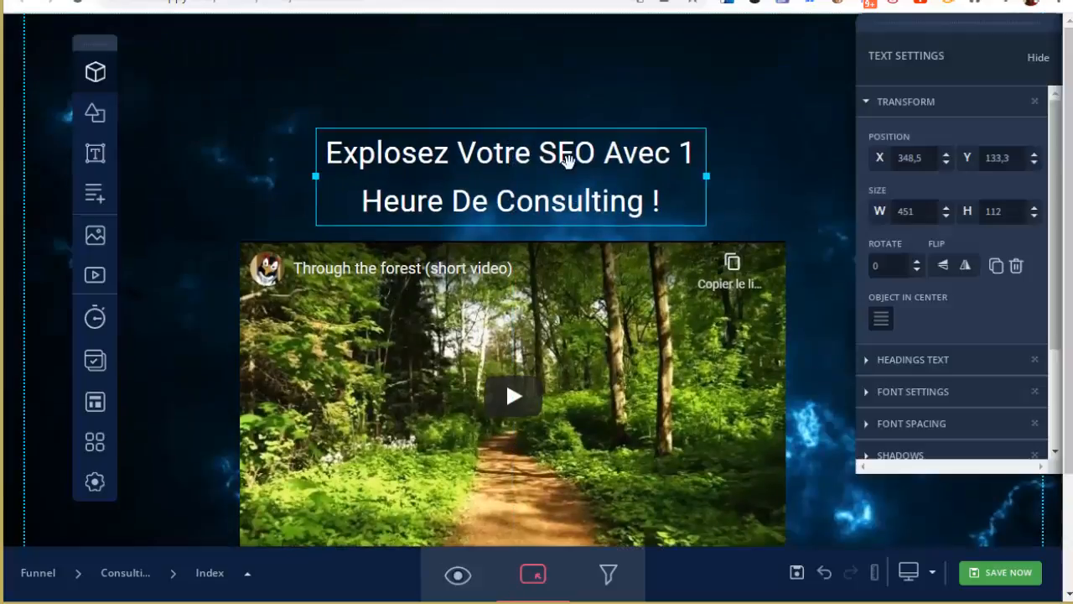
scroll(567, 160, down, 1)
scroll(927, 293, down, 2)
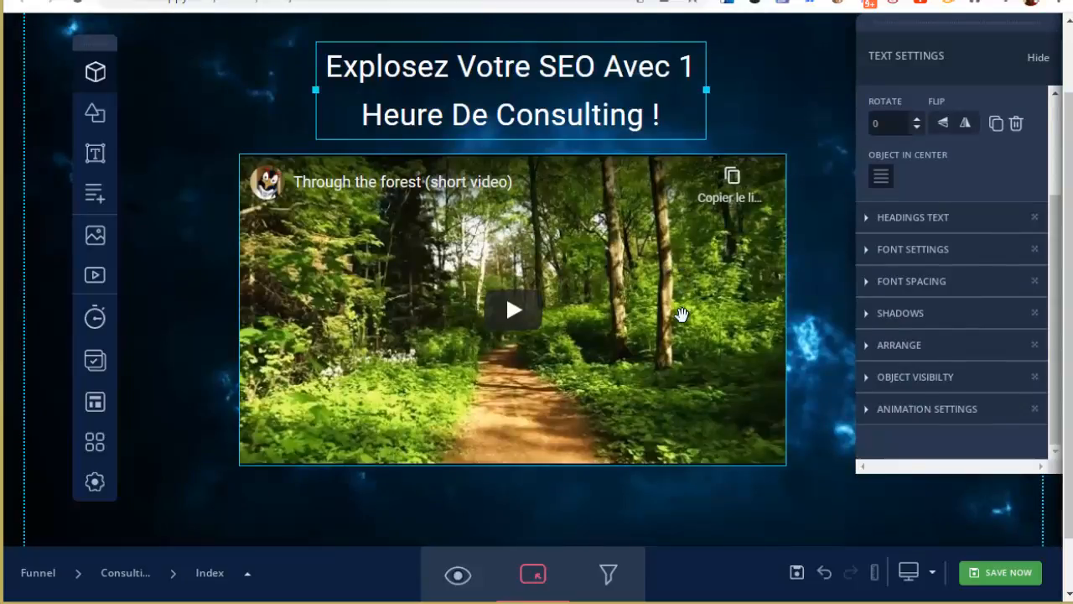
click(680, 313)
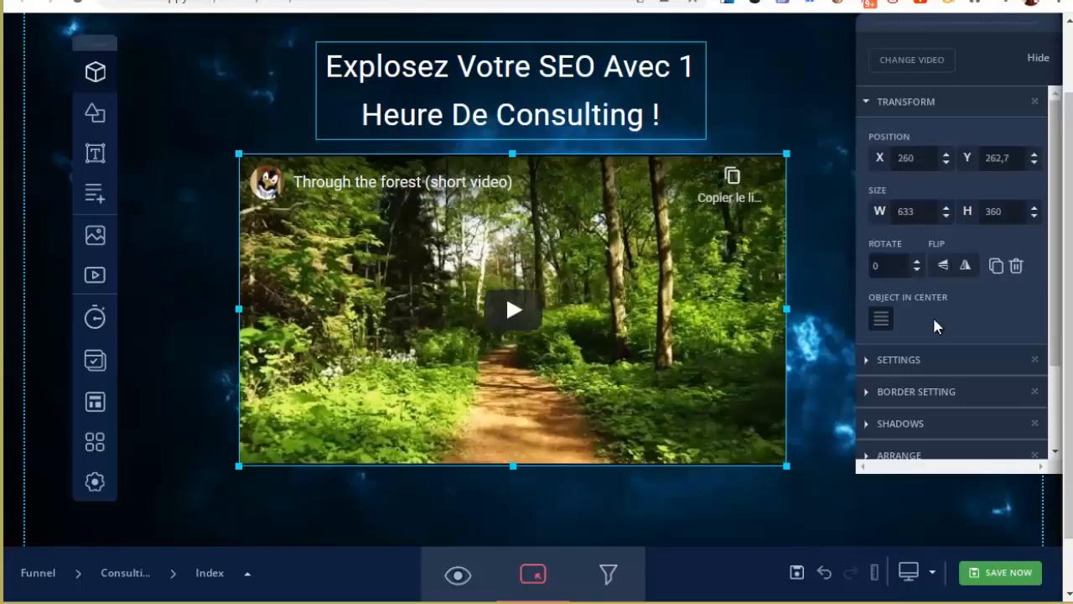
Replace the forest video's URL with the YouTube link to the "LANCER SON AGENCE WEB & SEO" video and apply the updated setting
click(868, 362)
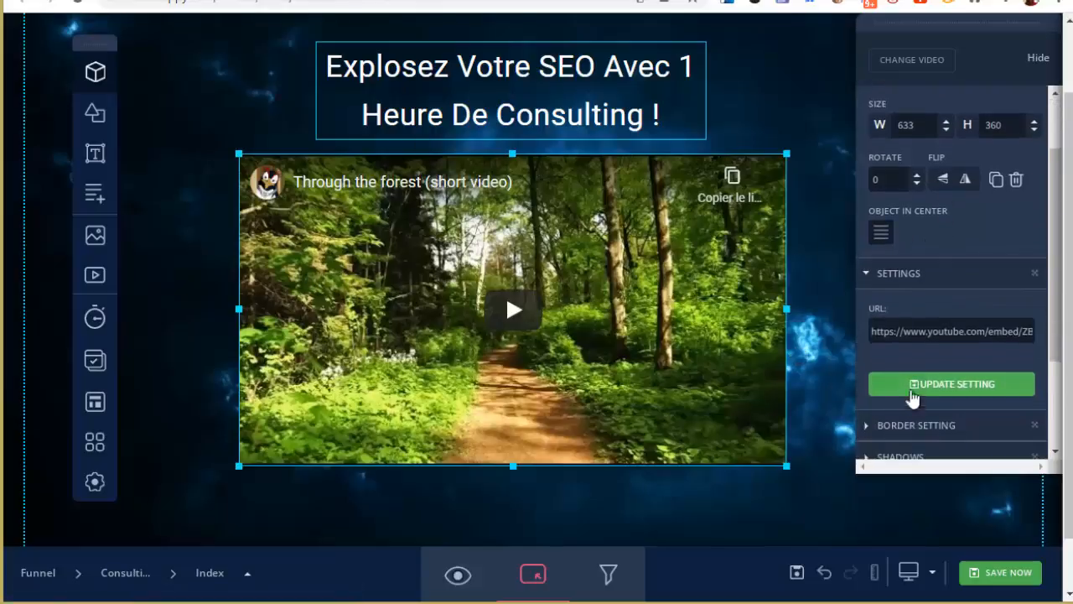
triple_click(929, 330)
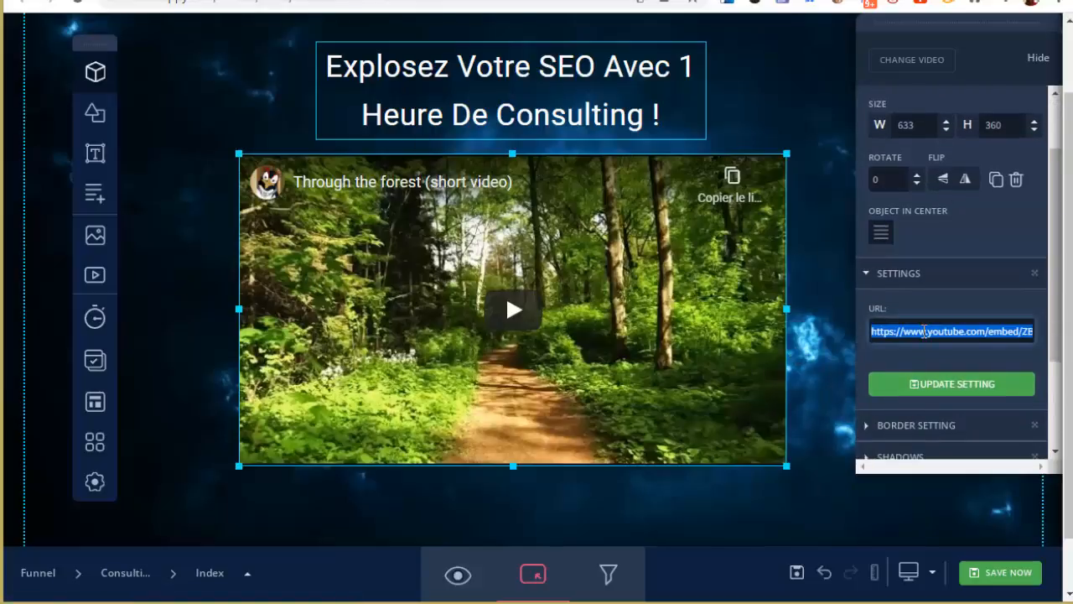
key(ctrl+v)
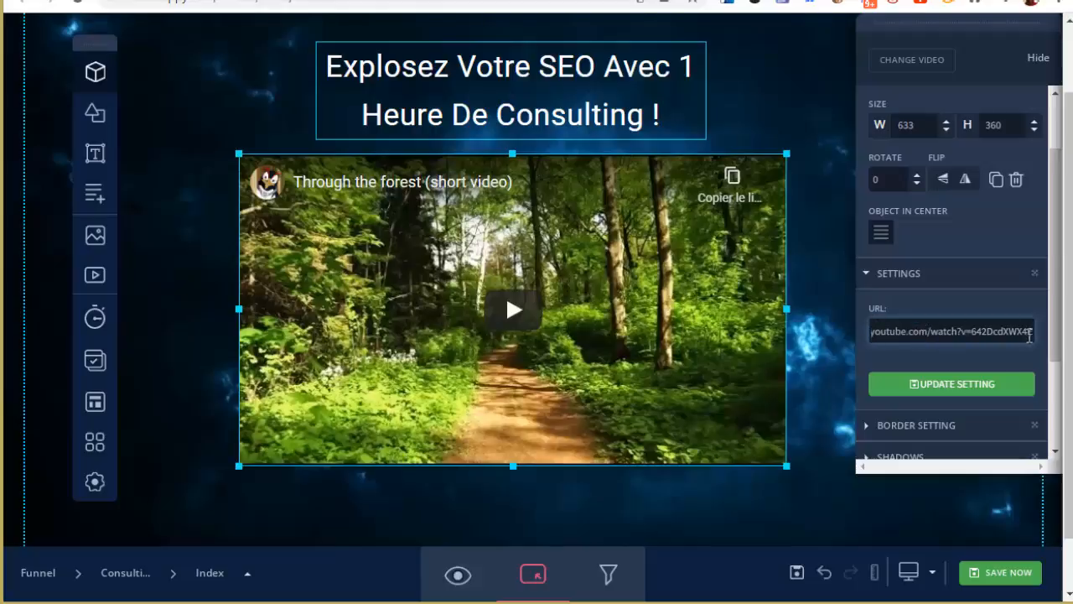
click(971, 386)
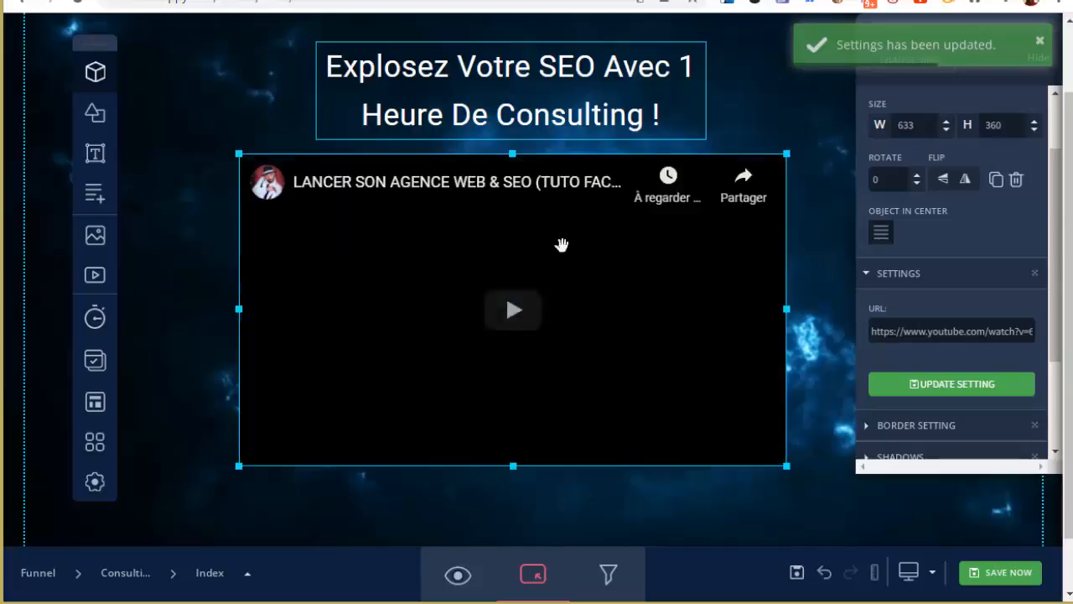
scroll(821, 243, down, 1)
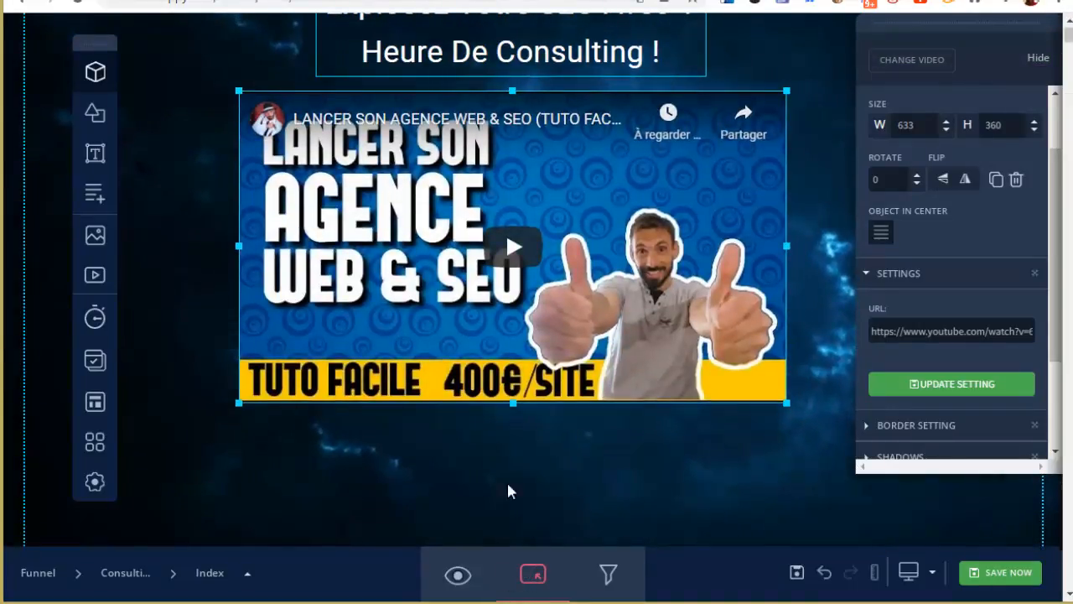
scroll(547, 440, down, 1)
scroll(549, 470, down, 1)
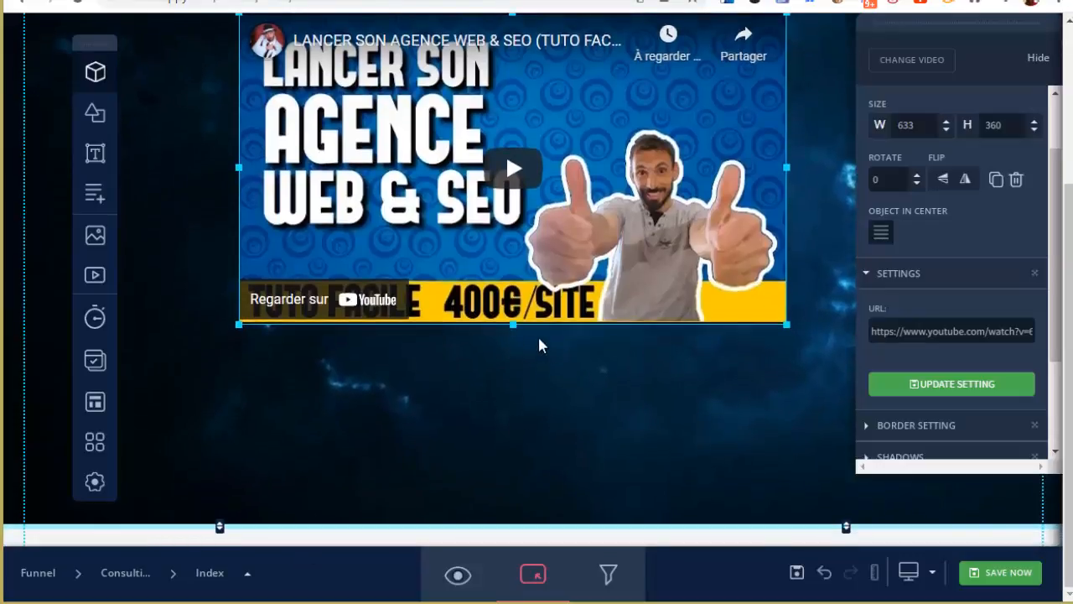
scroll(545, 356, up, 3)
scroll(549, 362, down, 3)
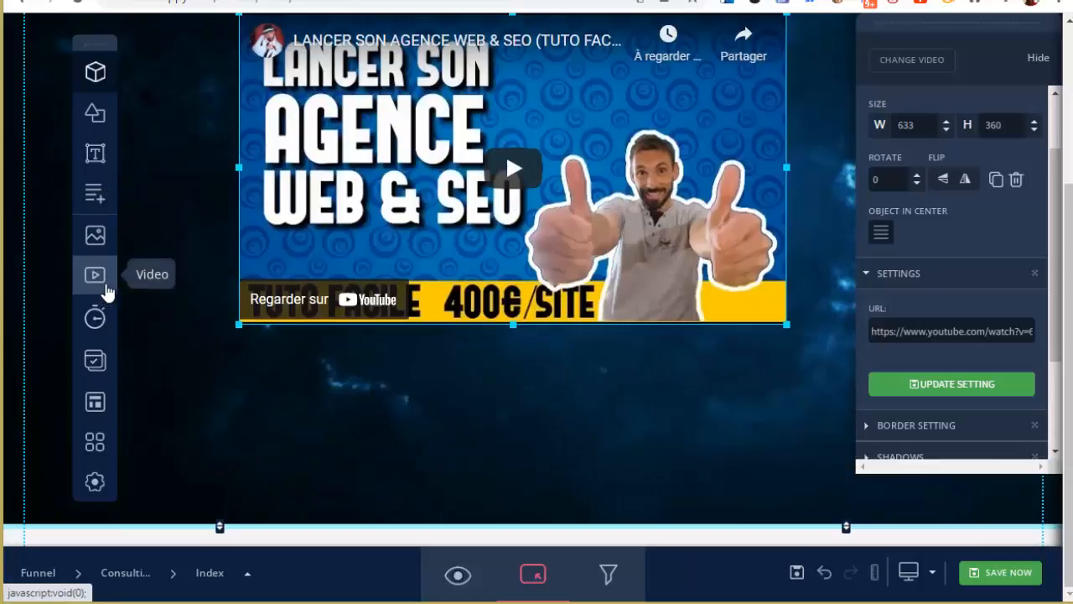
scroll(106, 287, up, 4)
scroll(126, 201, down, 4)
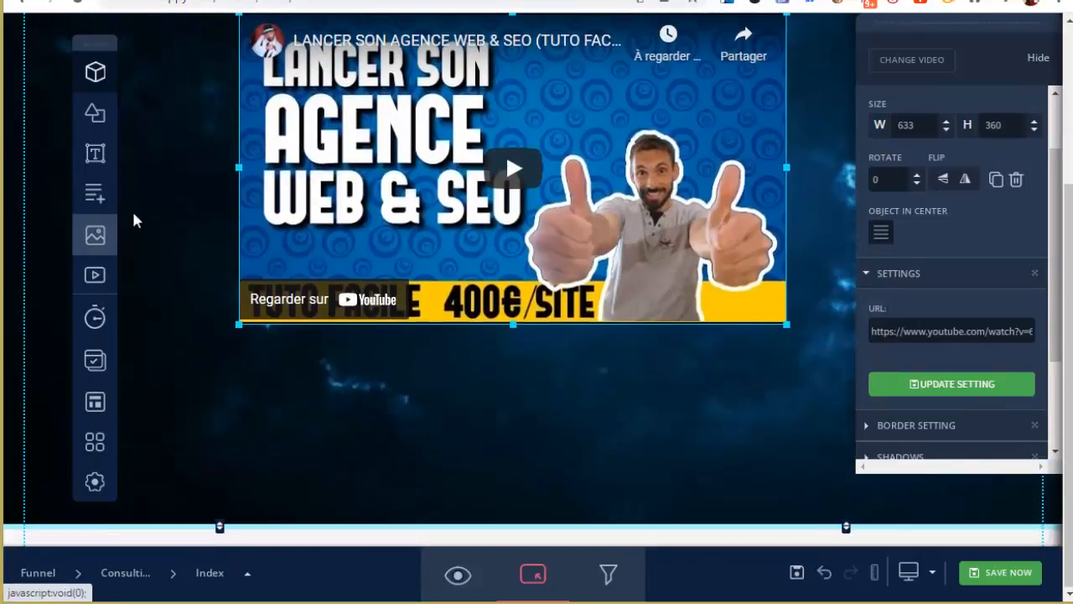
Bring up the preset blocks and filter them to the Testimonials category
mouse_move(94, 72)
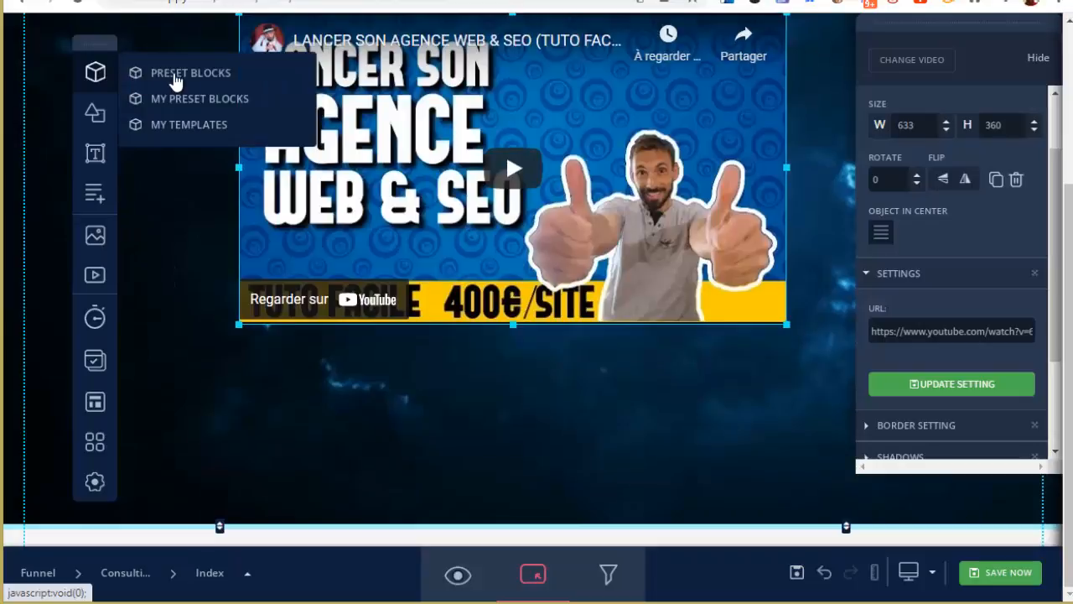
click(176, 77)
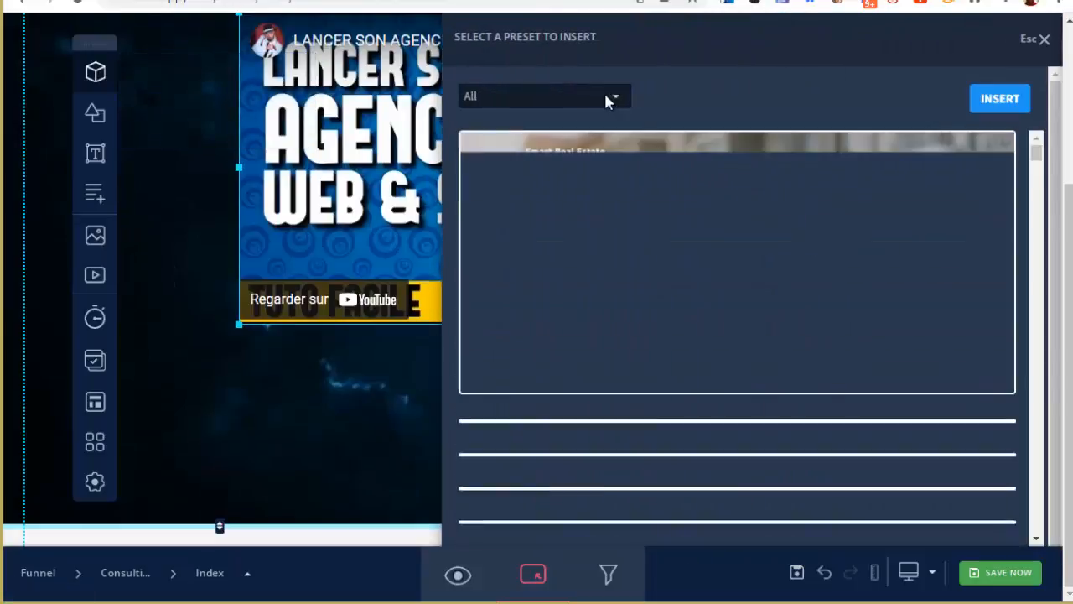
scroll(829, 205, down, 8)
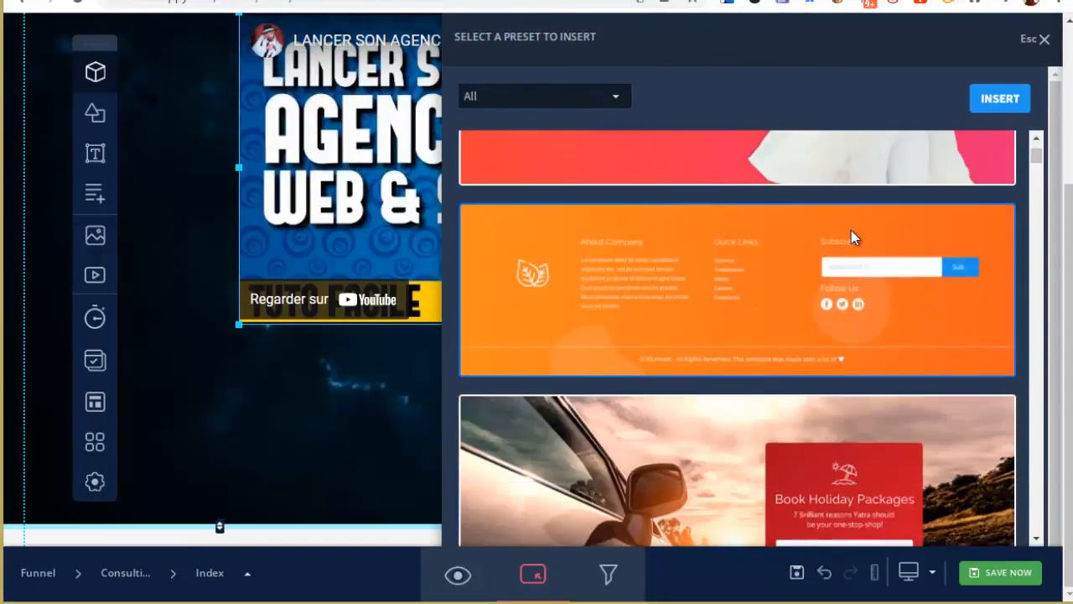
click(613, 98)
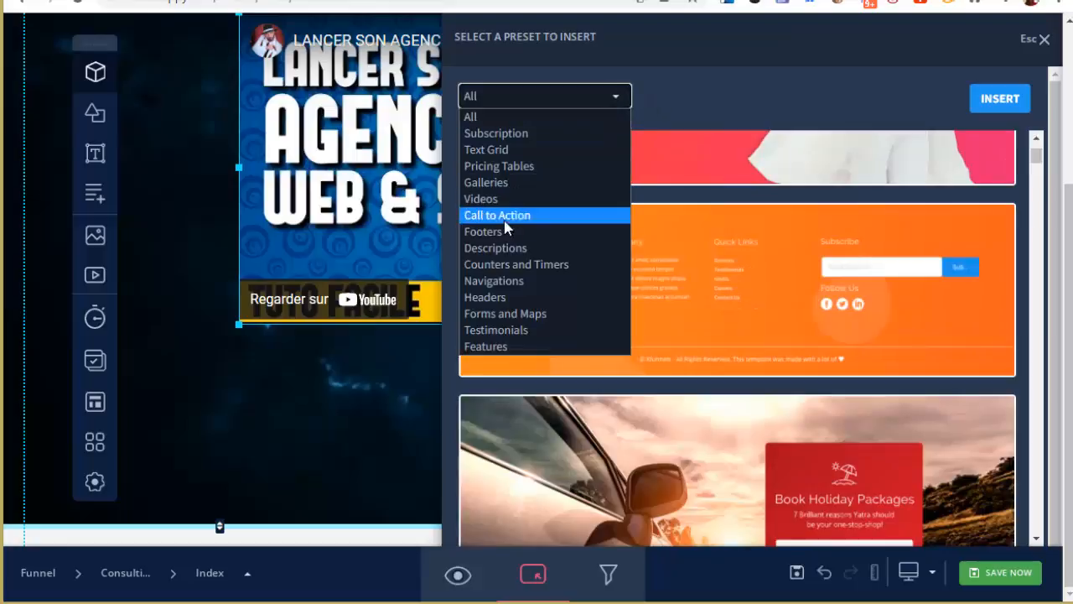
click(496, 331)
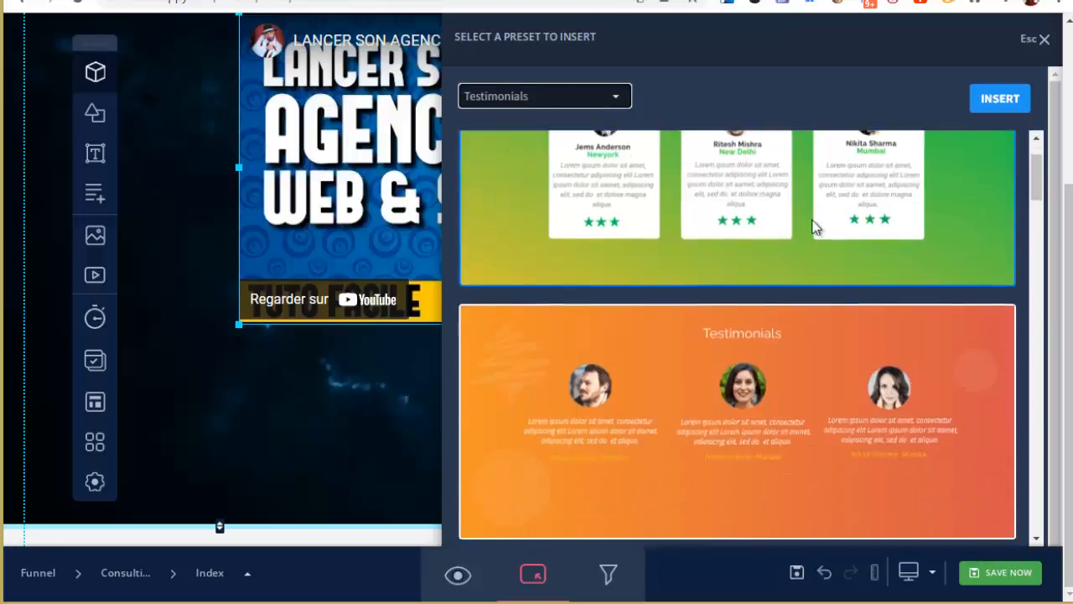
Insert the blue-purple "What Customer Says Testimonials" preset with three polaroid photos below the video section and close the preset selection
scroll(818, 226, down, 3)
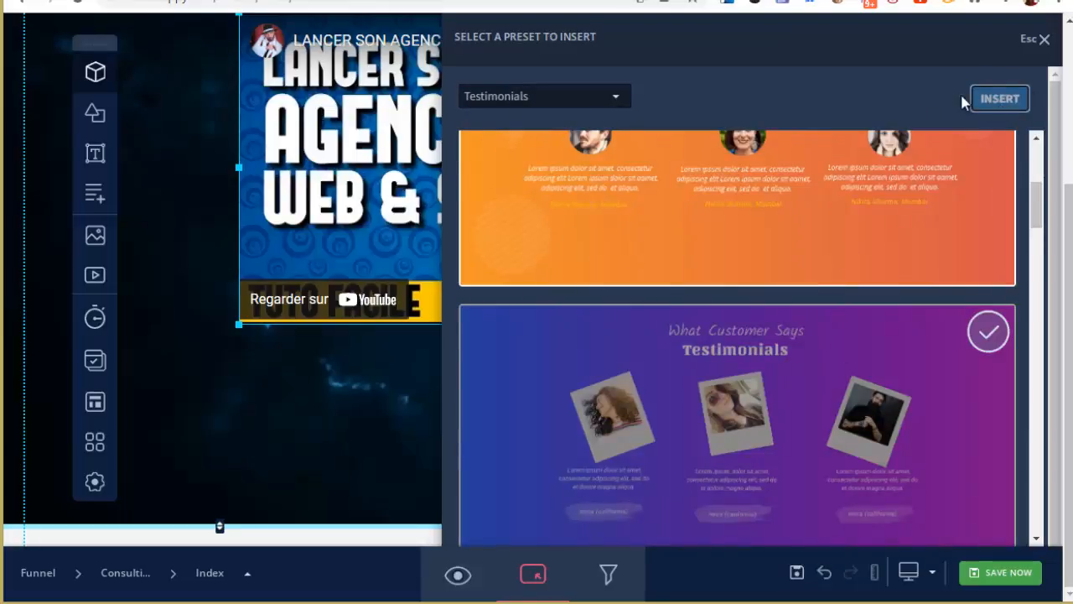
scroll(377, 327, up, 4)
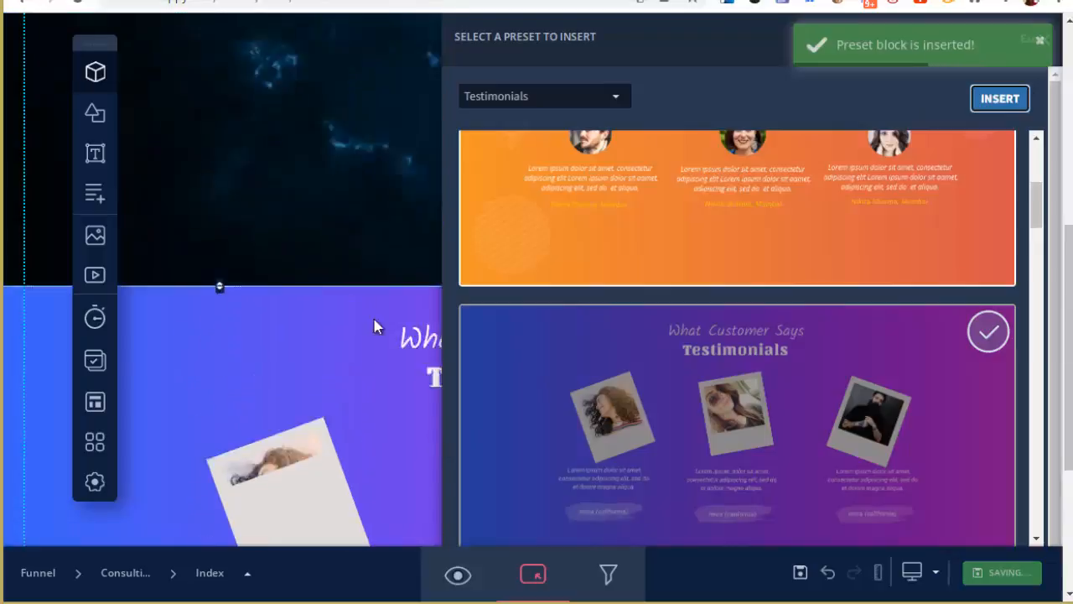
click(1040, 43)
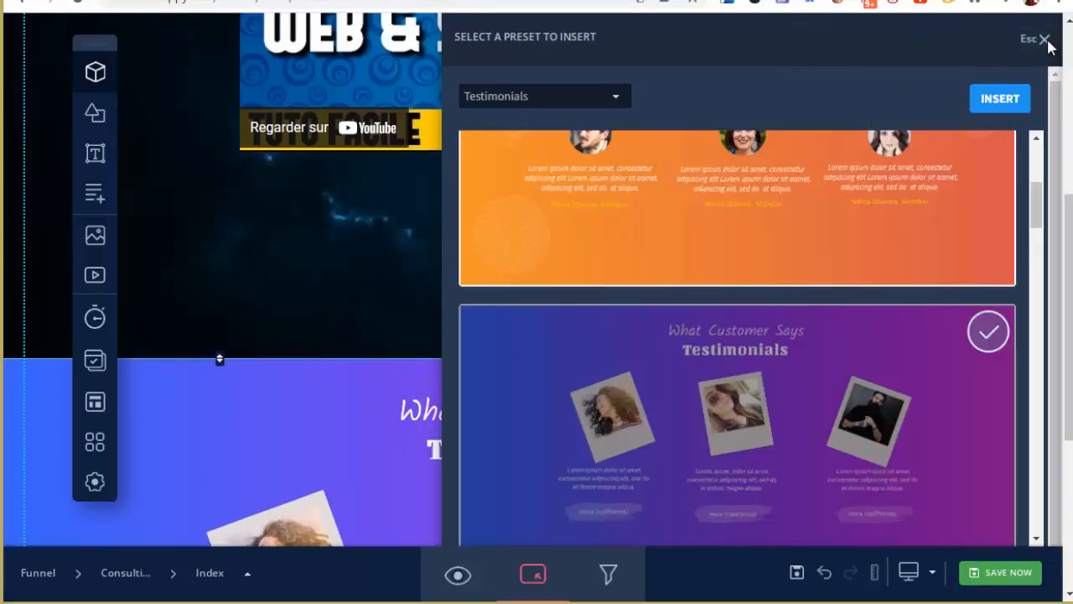
click(1045, 40)
scroll(530, 408, down, 4)
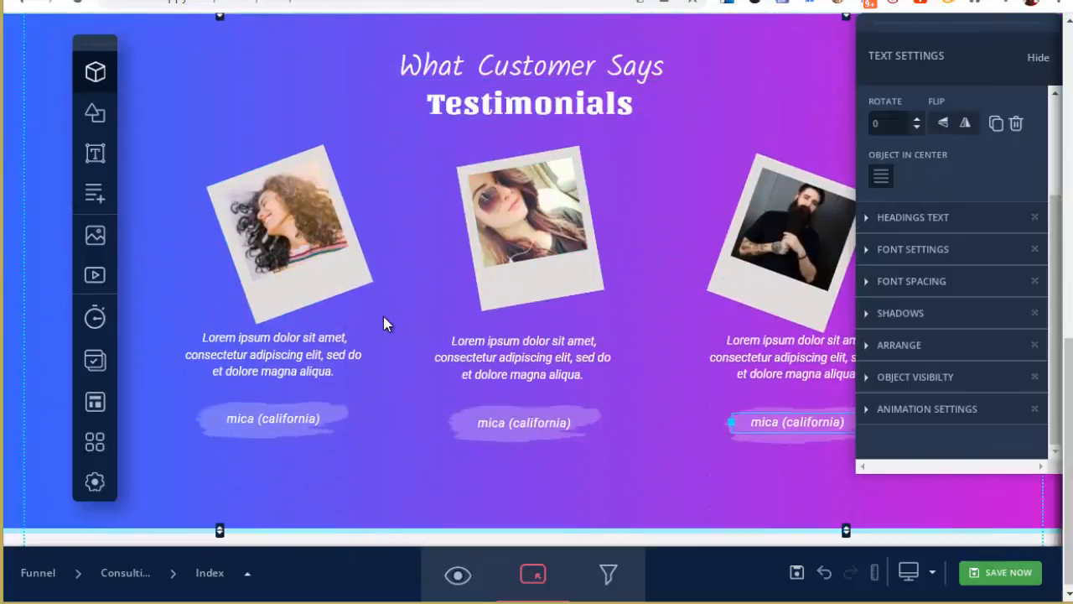